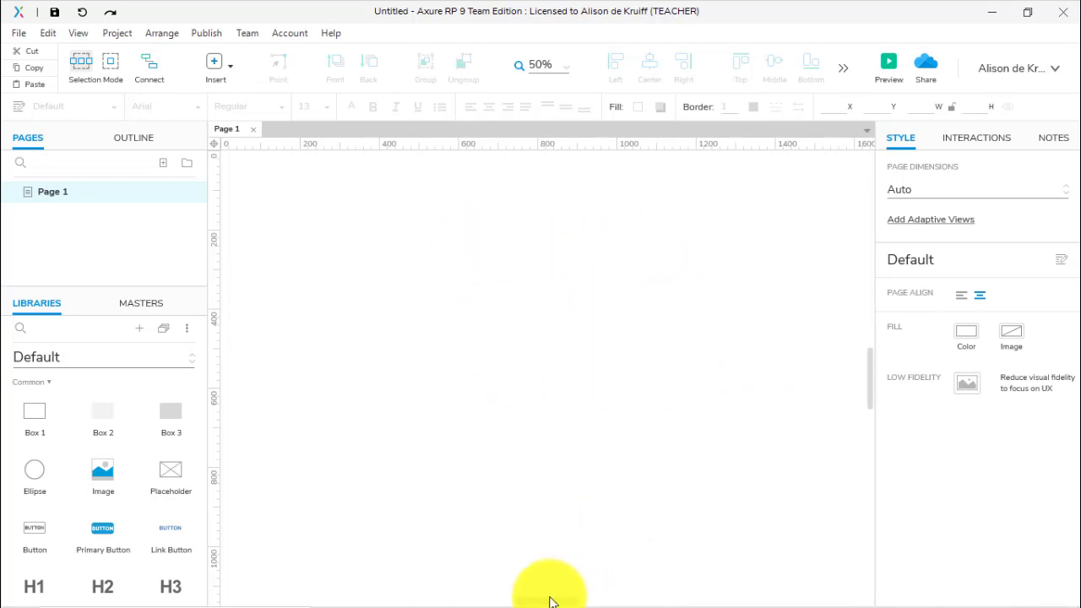
Switch Page 1 to Web page dimensions with a 1366 px width.
mouse_move(555, 600)
mouse_down()
mouse_move(672, 604)
mouse_move(526, 604)
mouse_move(547, 604)
mouse_up()
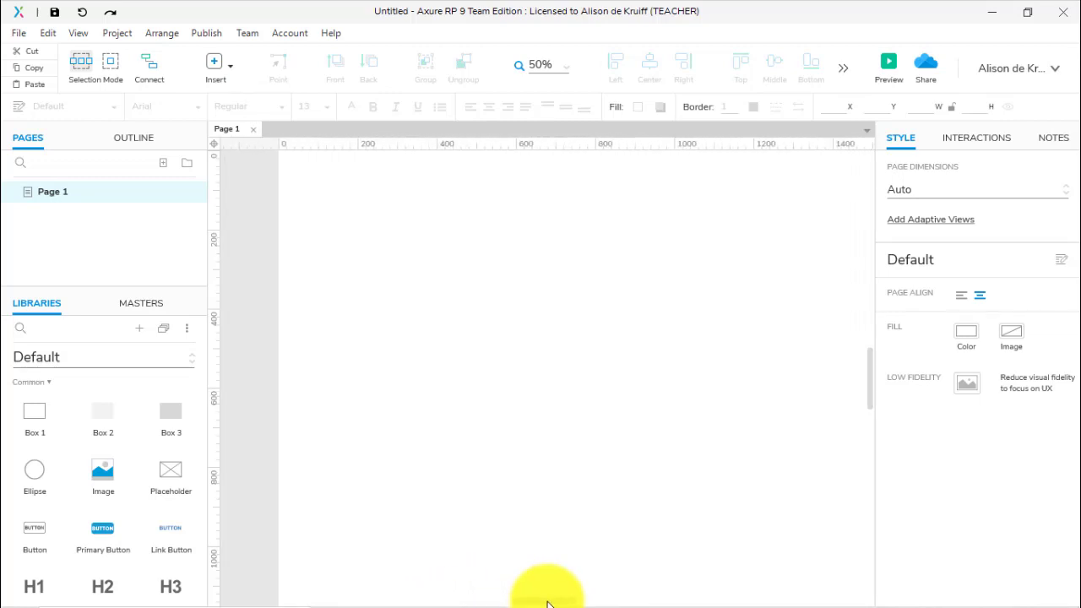
scroll(526, 399, up, 3)
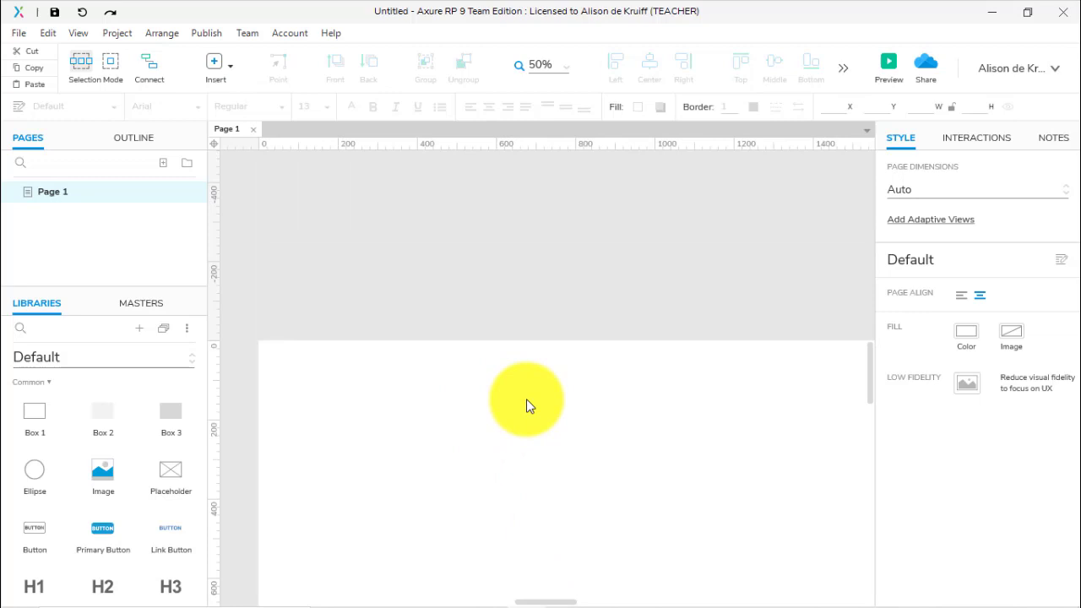
scroll(526, 399, down, 2)
scroll(526, 399, up, 1)
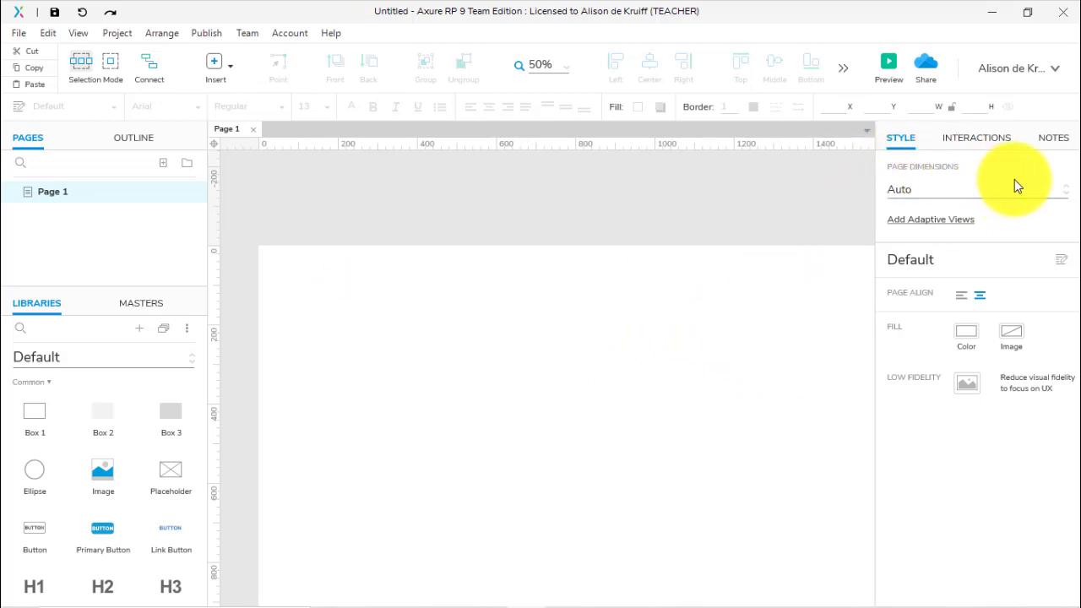
click(907, 190)
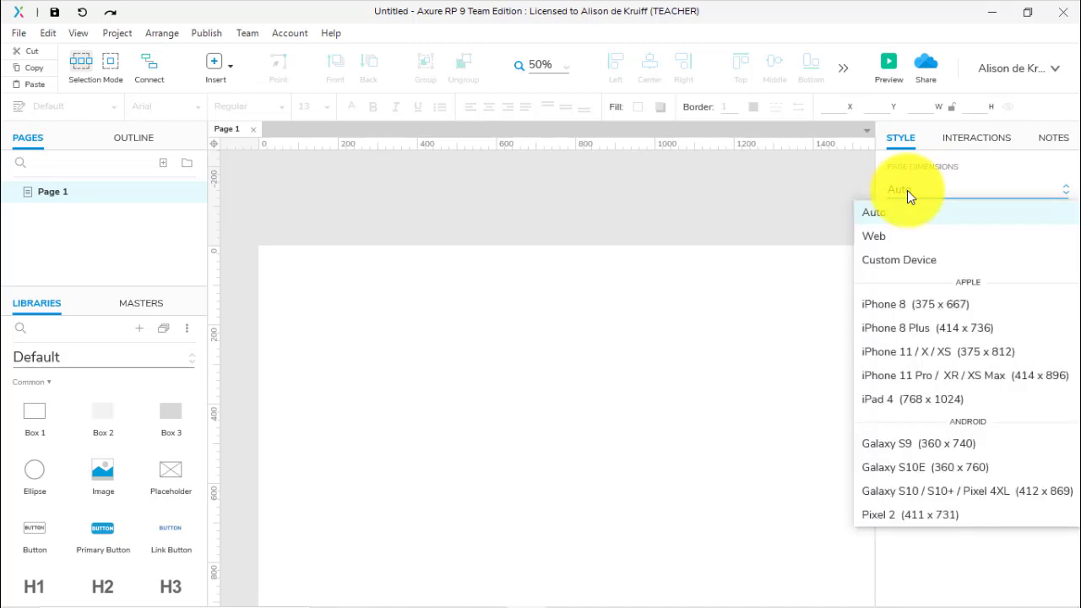
click(891, 237)
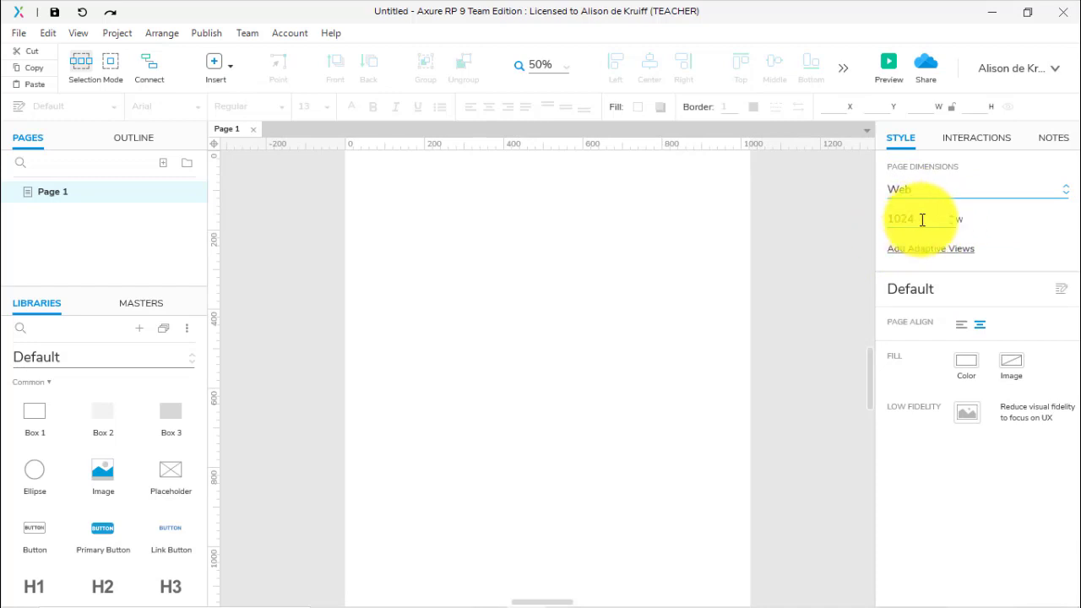
click(922, 219)
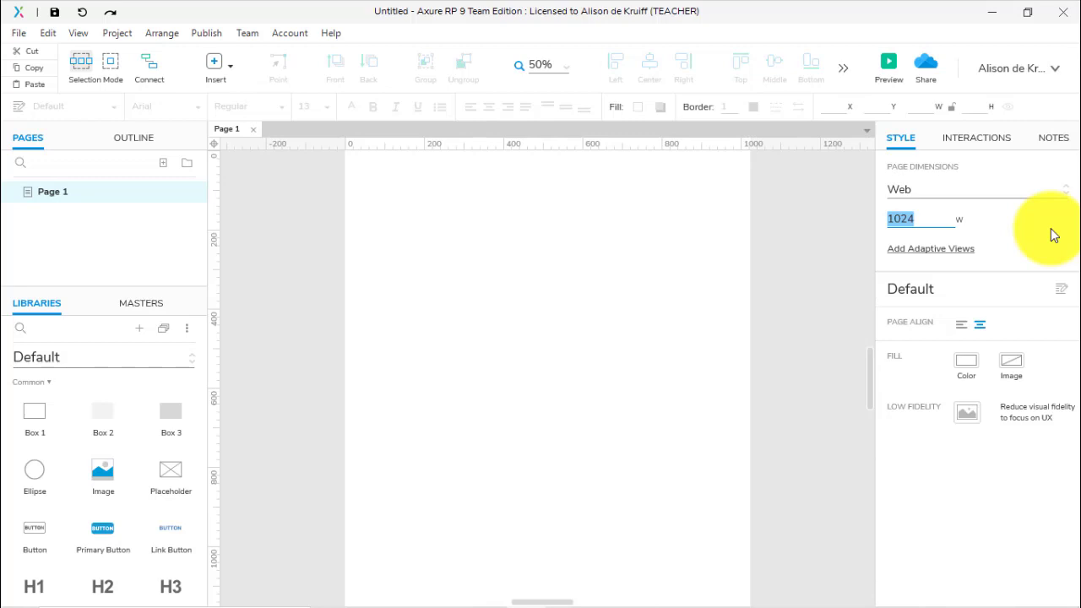
text(1366)
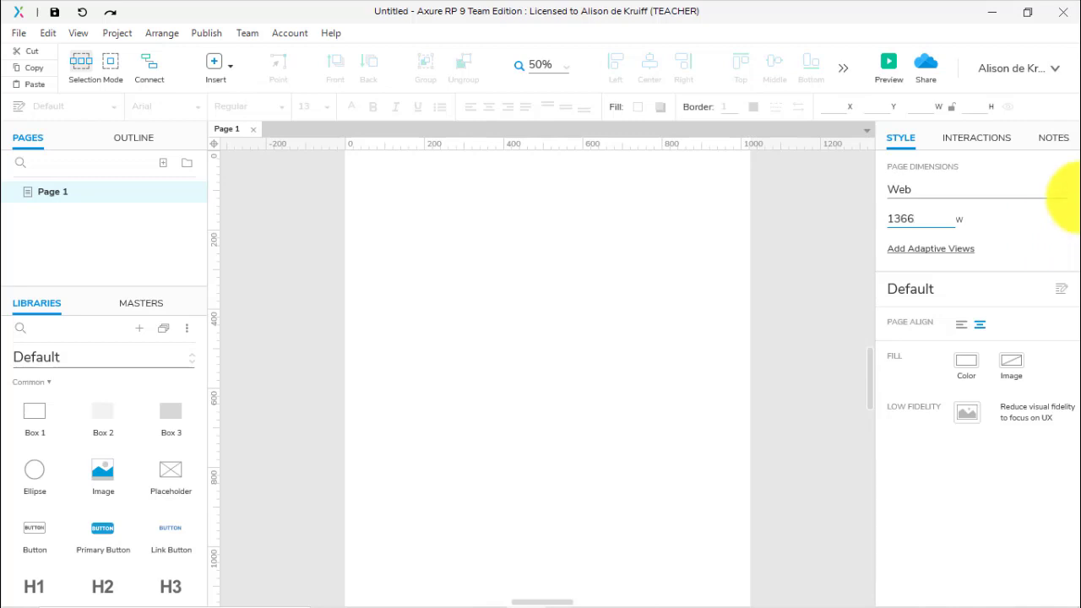
key(Return)
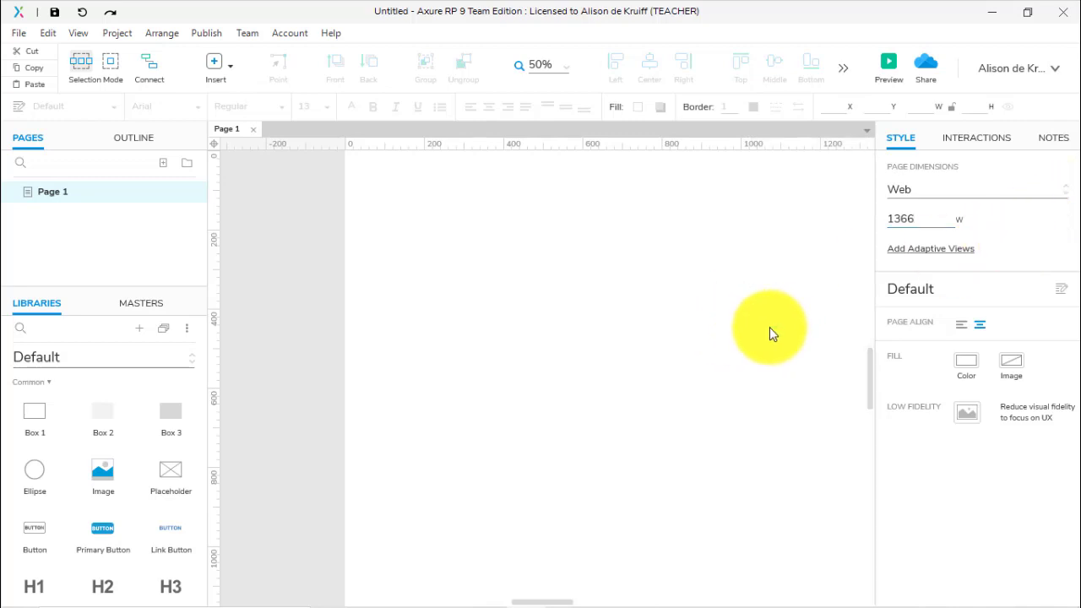
scroll(769, 332, down, 2)
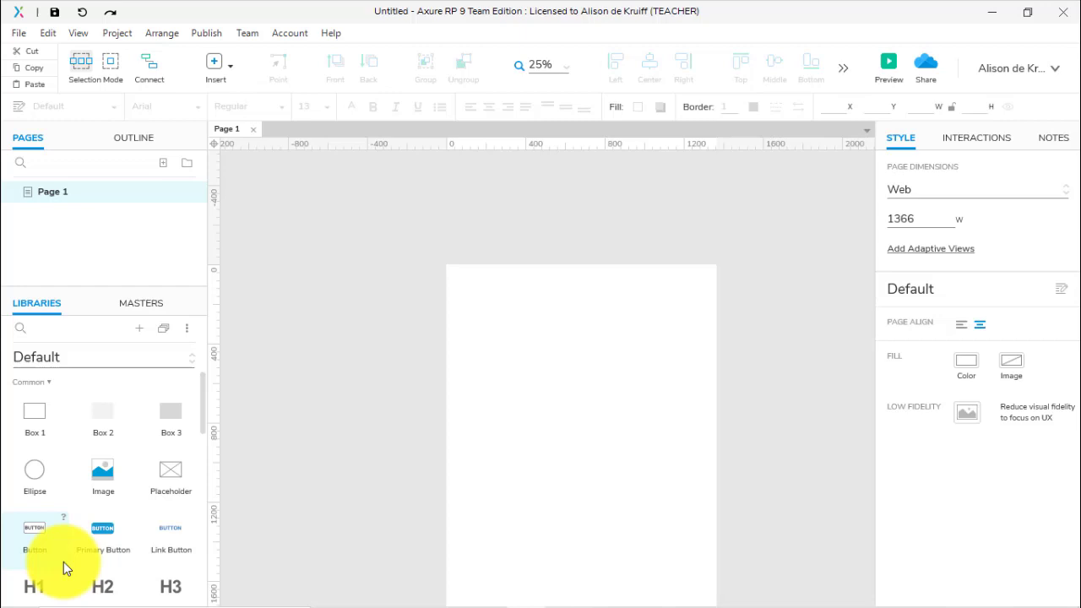
Place a Heading 1, a paragraph at the left edge and a paragraph at the right edge.
drag(65, 566, 453, 309)
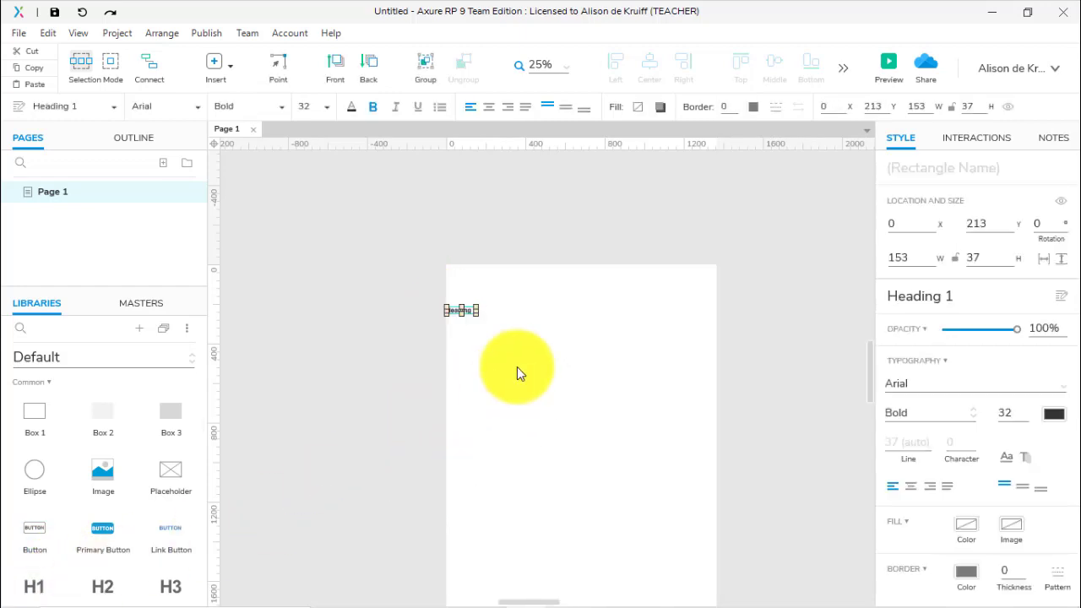
scroll(517, 366, up, 2)
drag(652, 309, 580, 333)
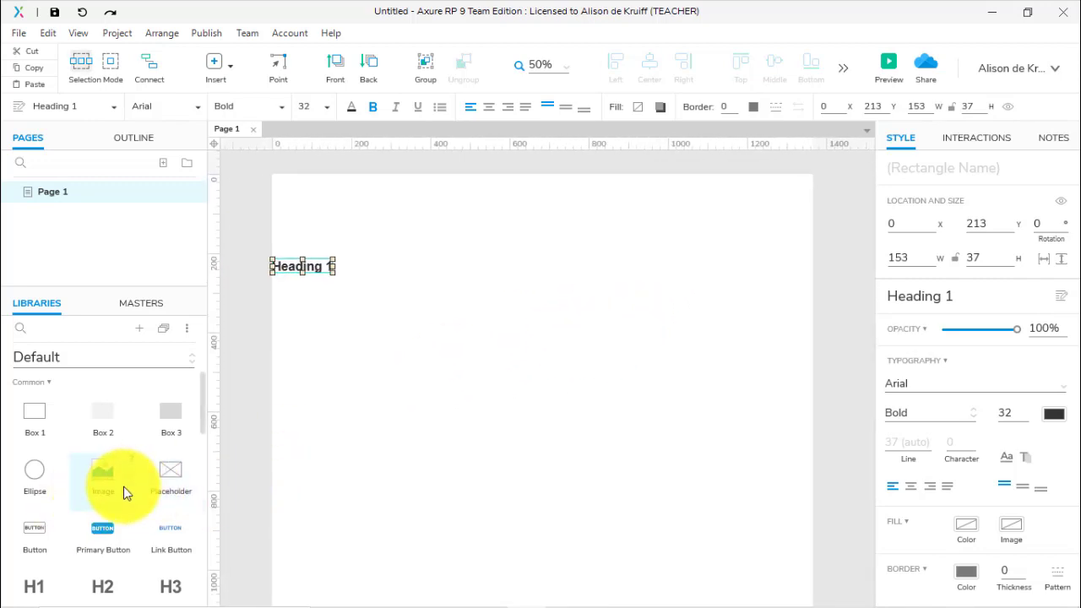
scroll(123, 486, down, 2)
drag(120, 490, 276, 300)
drag(104, 453, 694, 300)
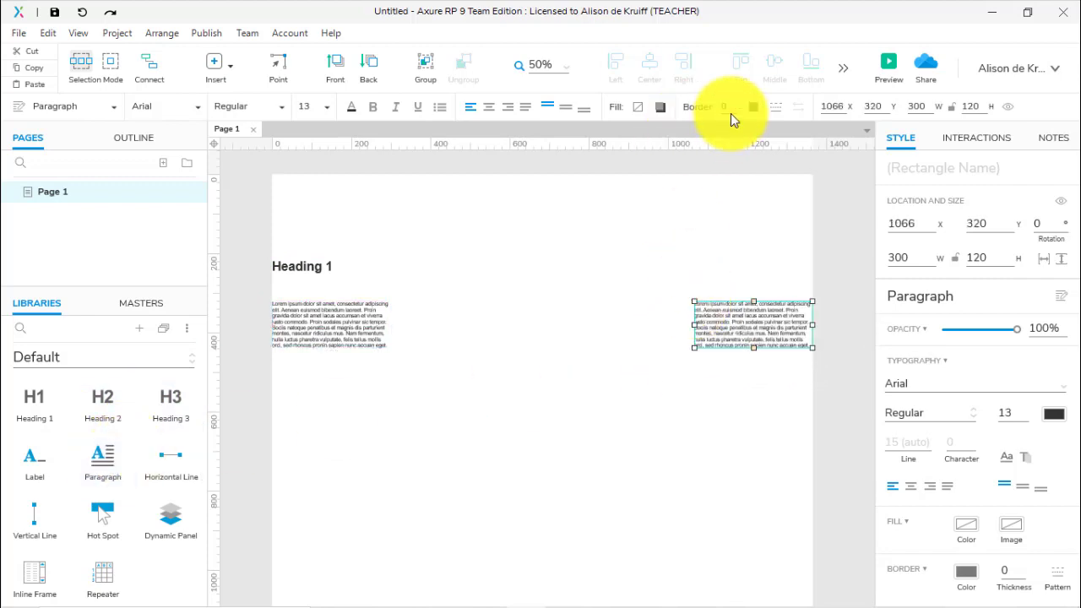
Preview the page in the browser and come back to the Axure editor.
click(887, 65)
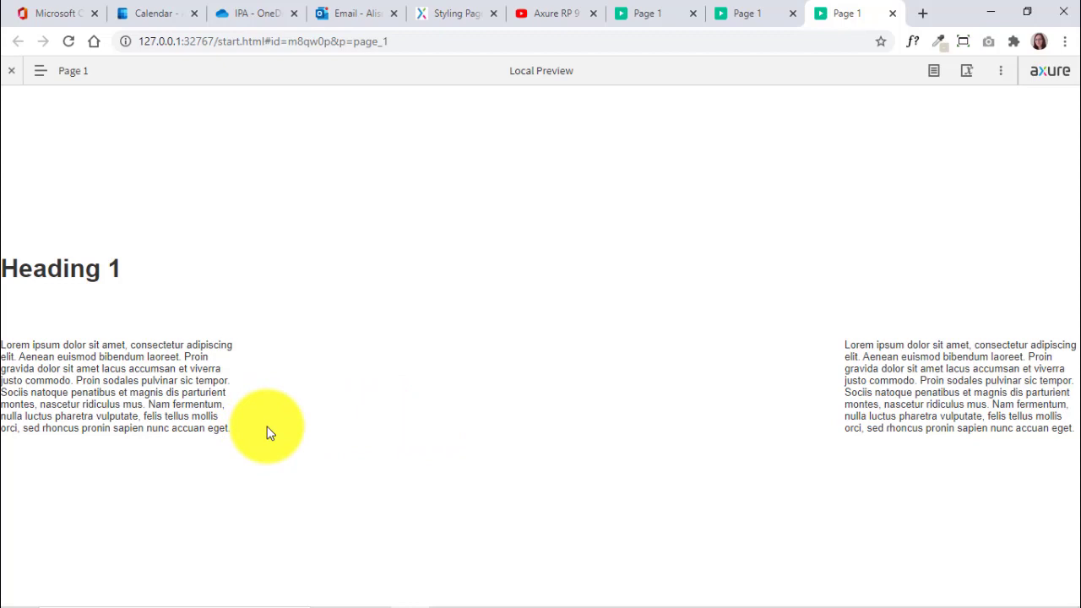
mouse_move(326, 601)
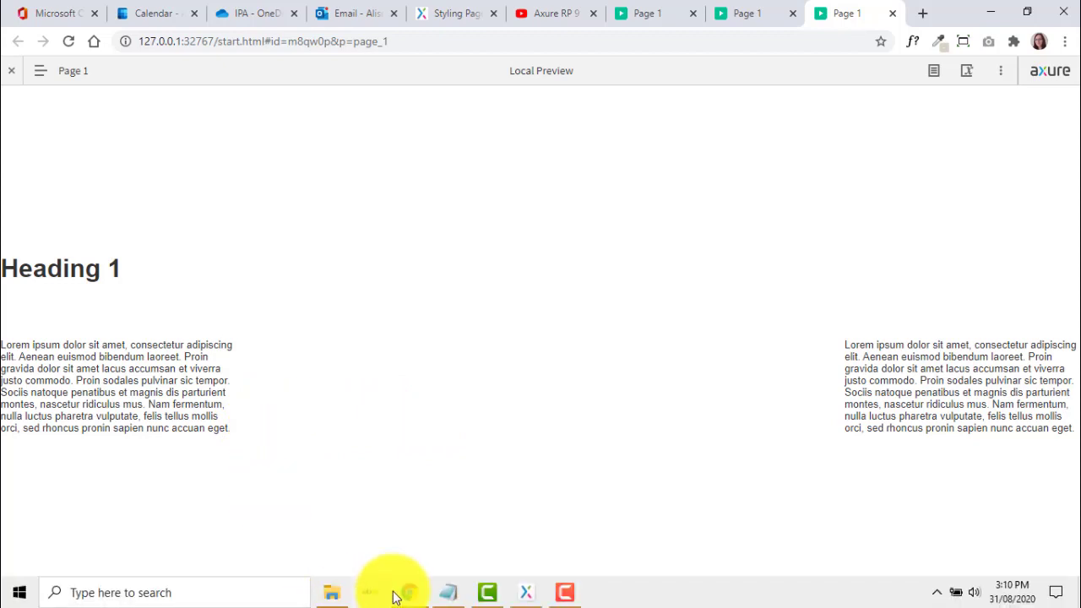
click(531, 596)
Change the Web page width from 1366 to 1200 px.
click(495, 454)
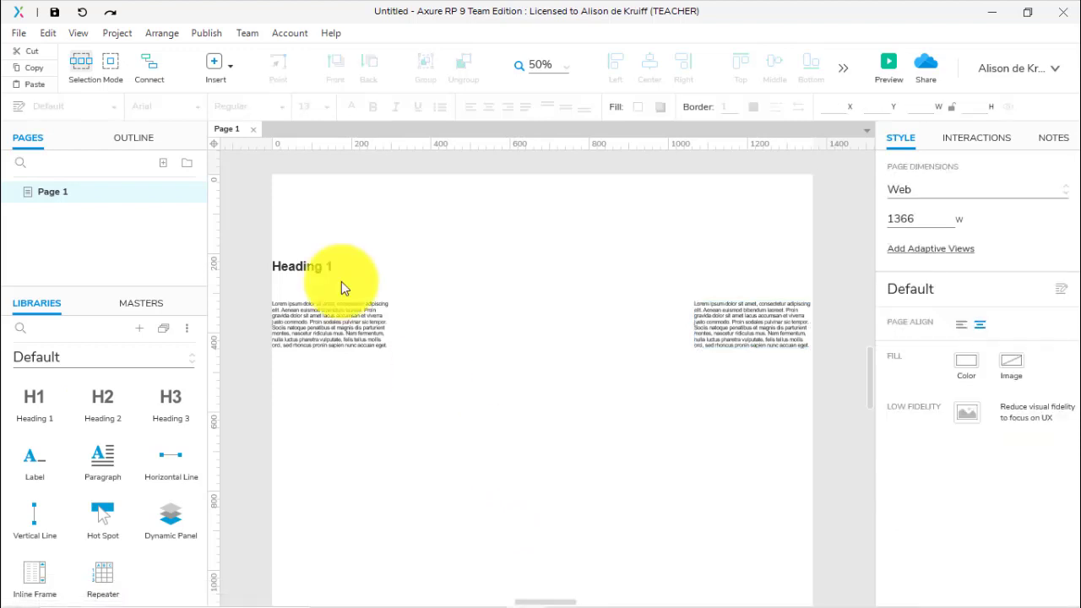
drag(251, 233, 769, 367)
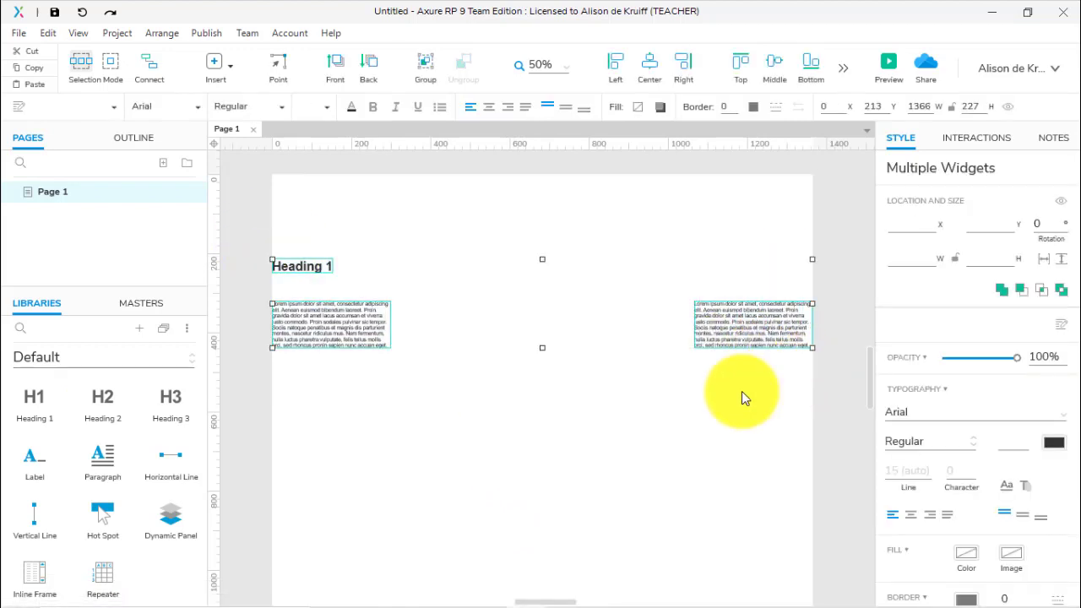
click(699, 422)
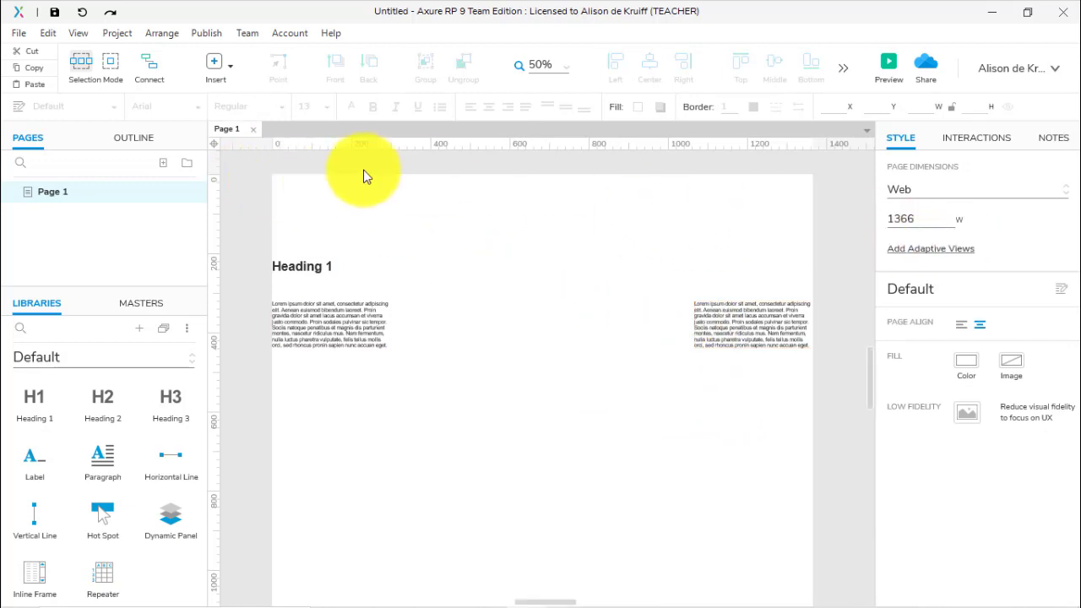
double_click(924, 220)
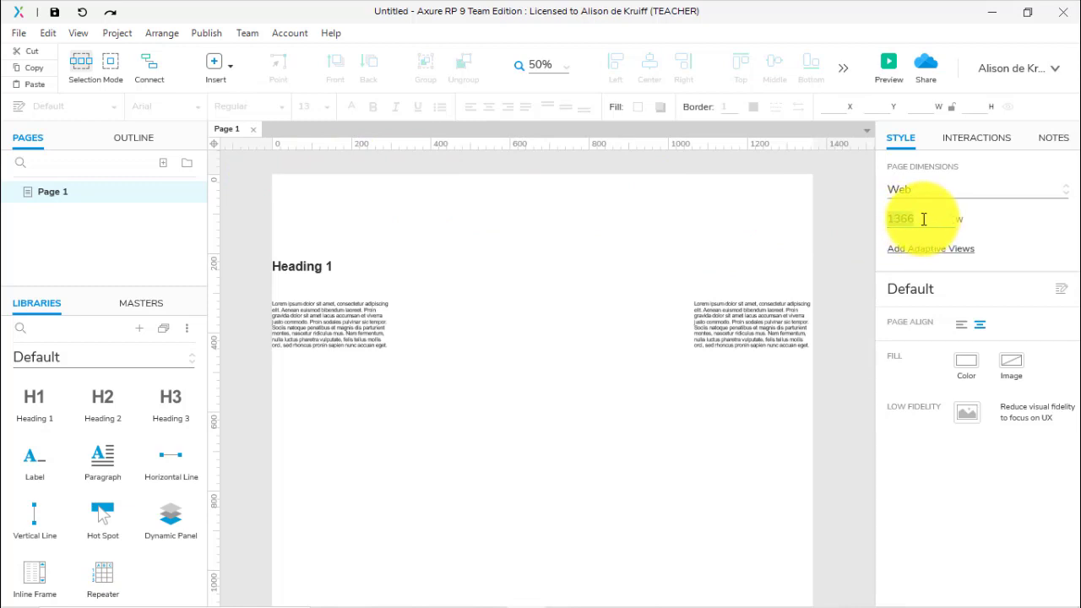
text(1200)
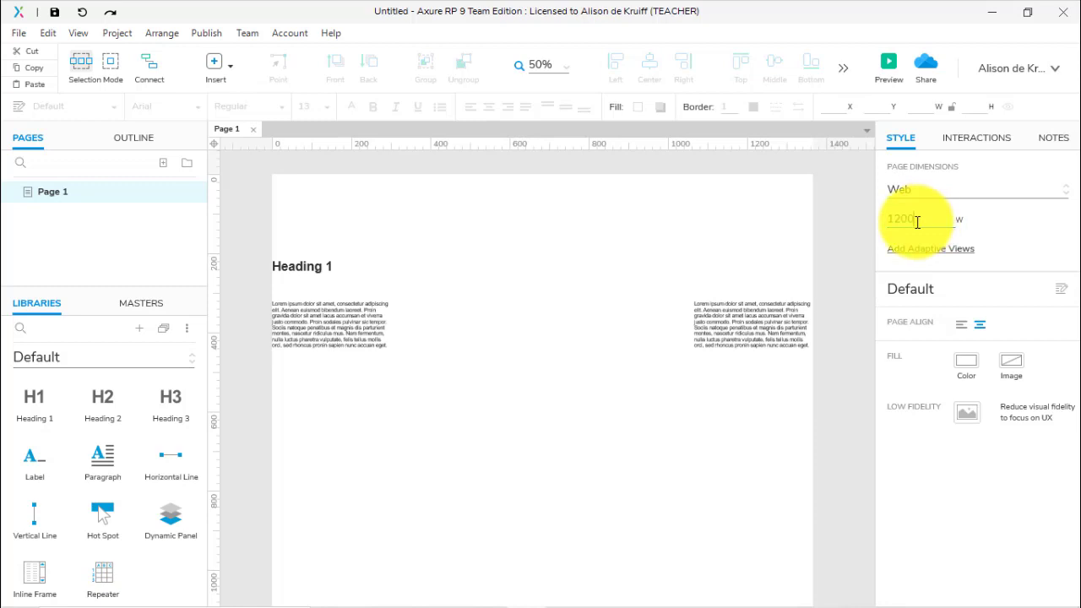
key(Return)
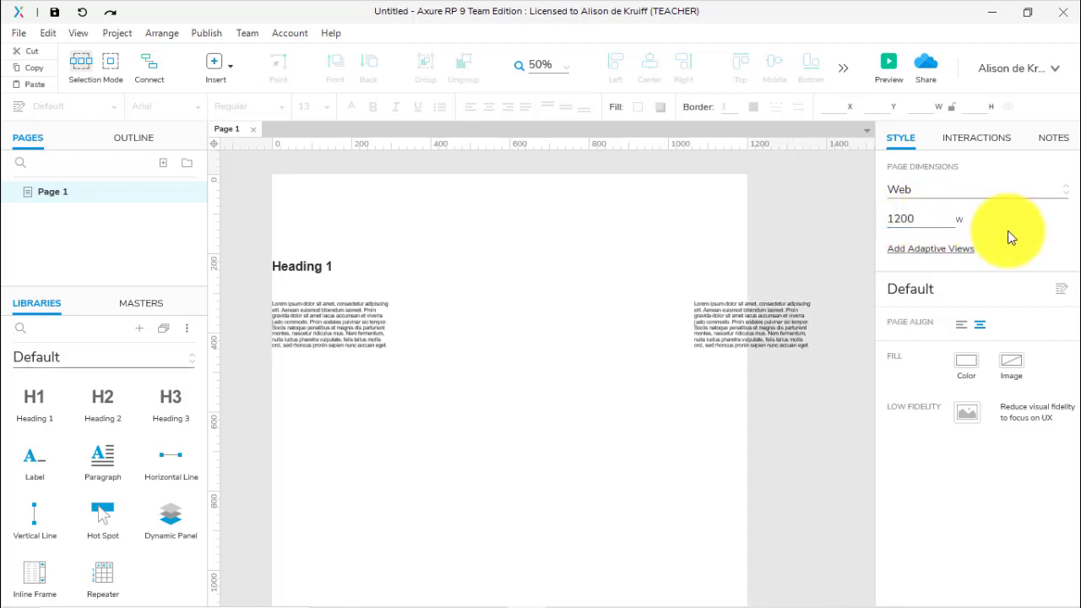
Move the right paragraph to x 900 inside the narrower page and preview it.
drag(792, 307, 728, 306)
click(808, 283)
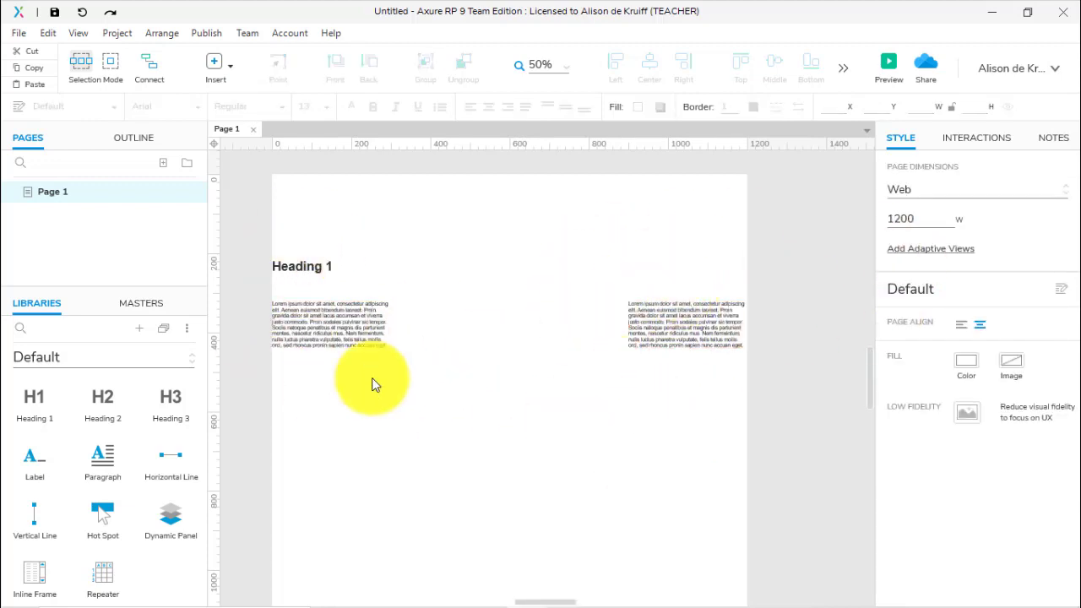
click(888, 66)
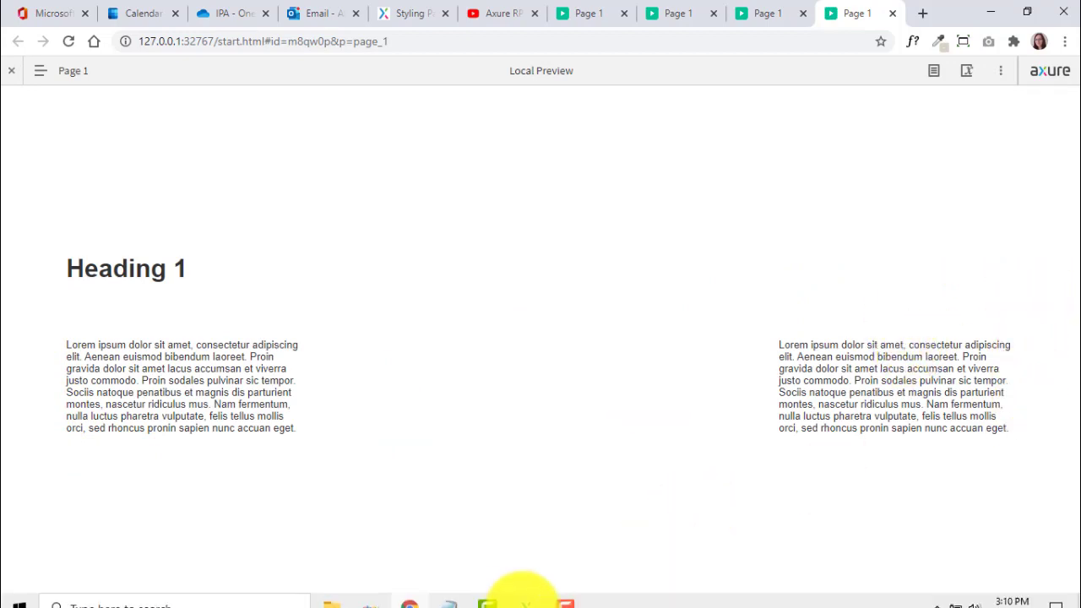
Go back from the Chrome Local Preview to the Axure editor.
click(525, 593)
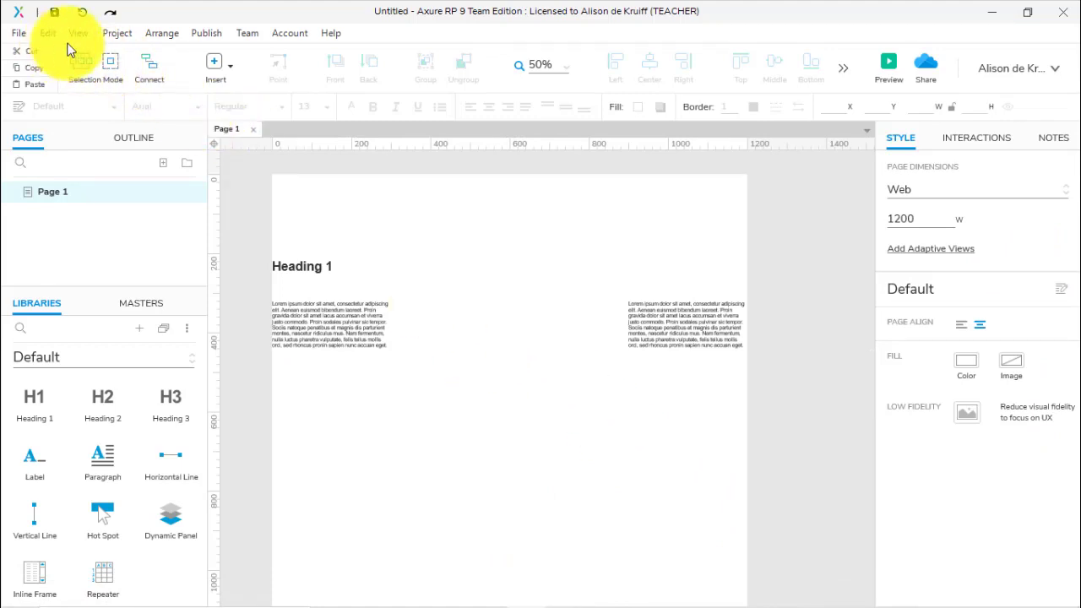
Open and cancel the Page Style Manager, then delete the heading and both paragraphs.
click(118, 34)
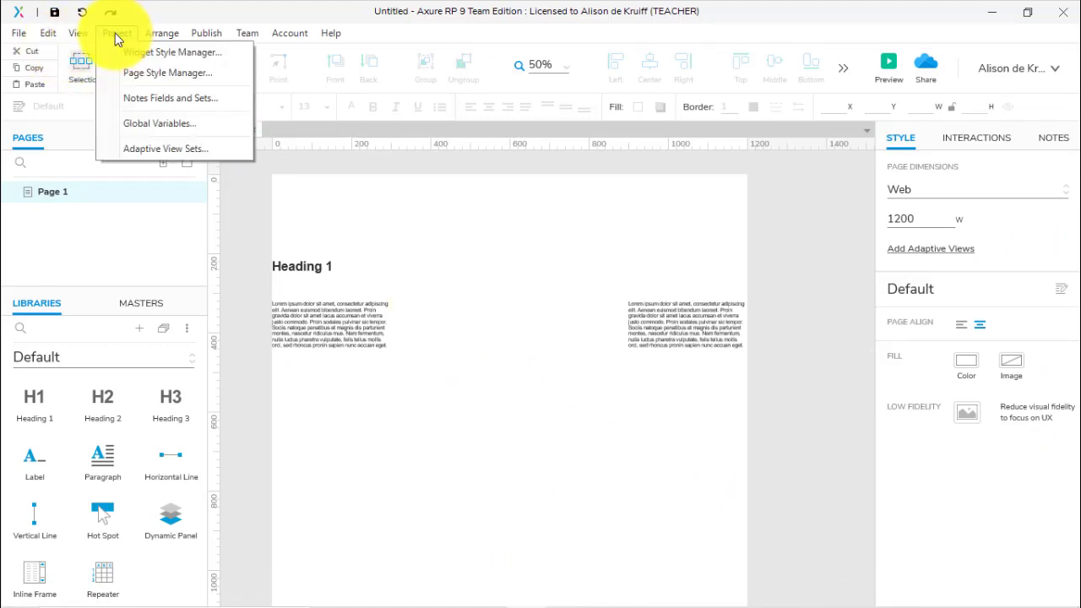
click(135, 73)
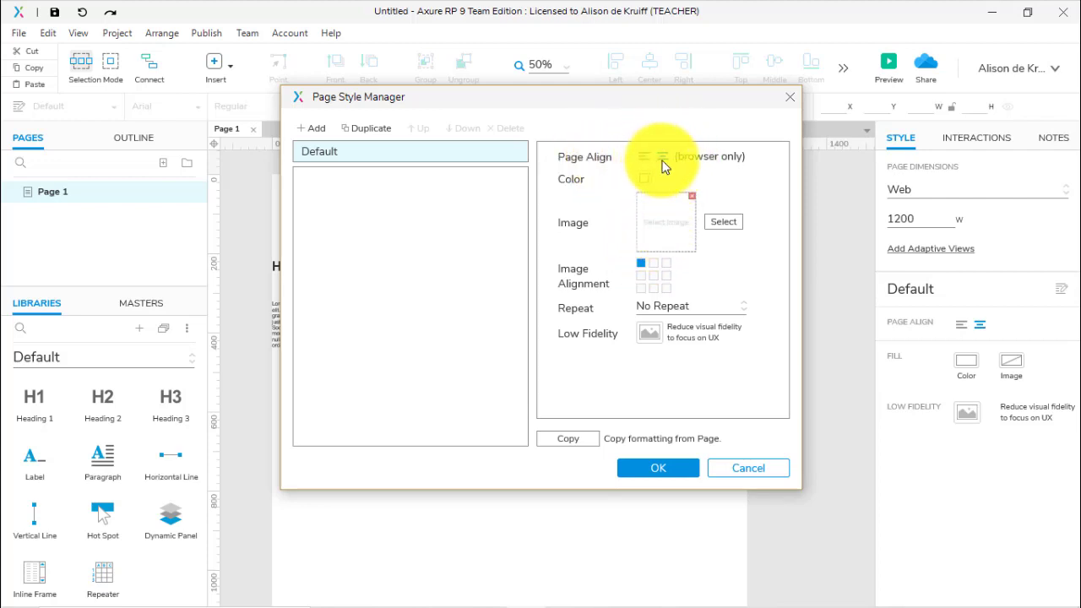
click(756, 470)
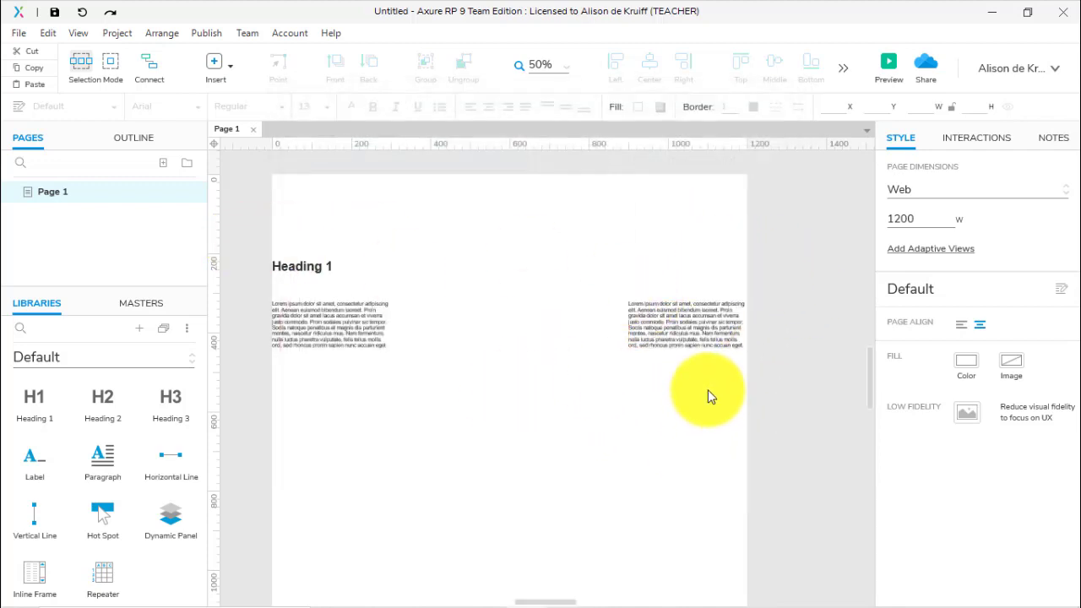
drag(254, 235, 763, 383)
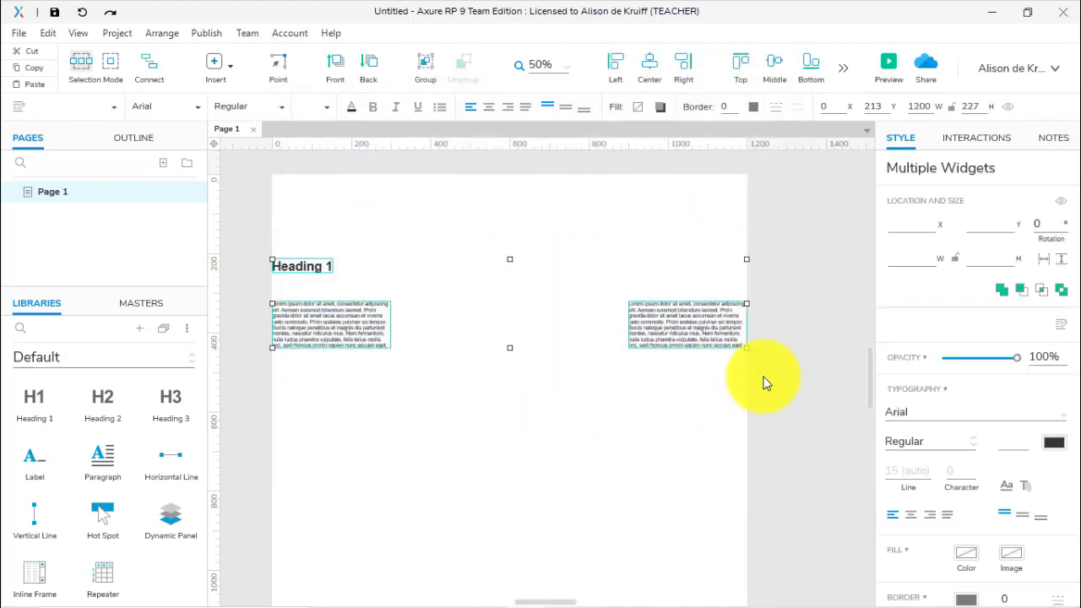
key(Delete)
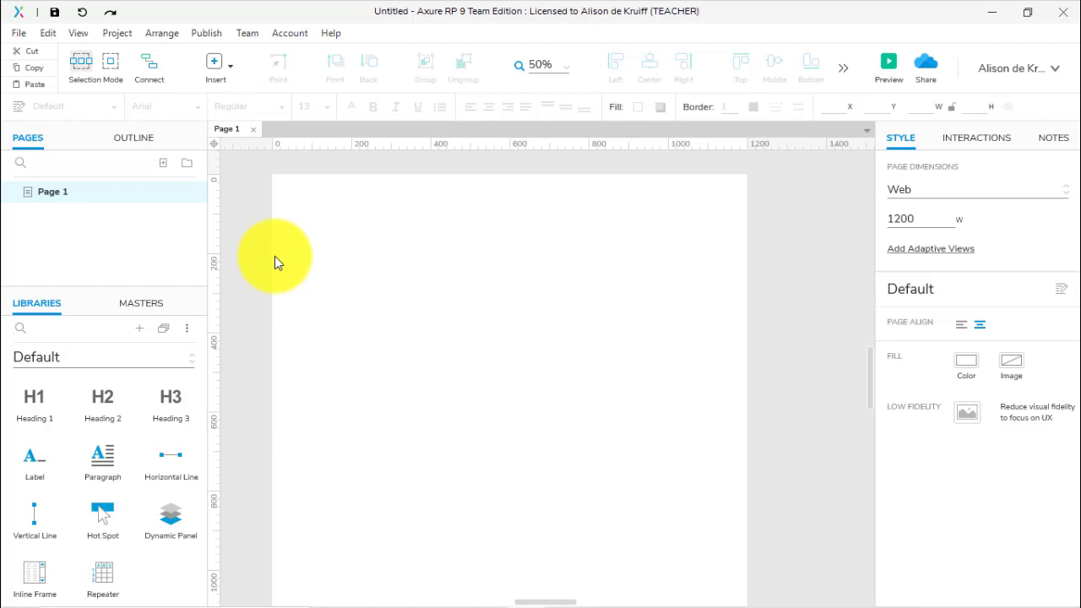
click(76, 35)
mouse_move(107, 122)
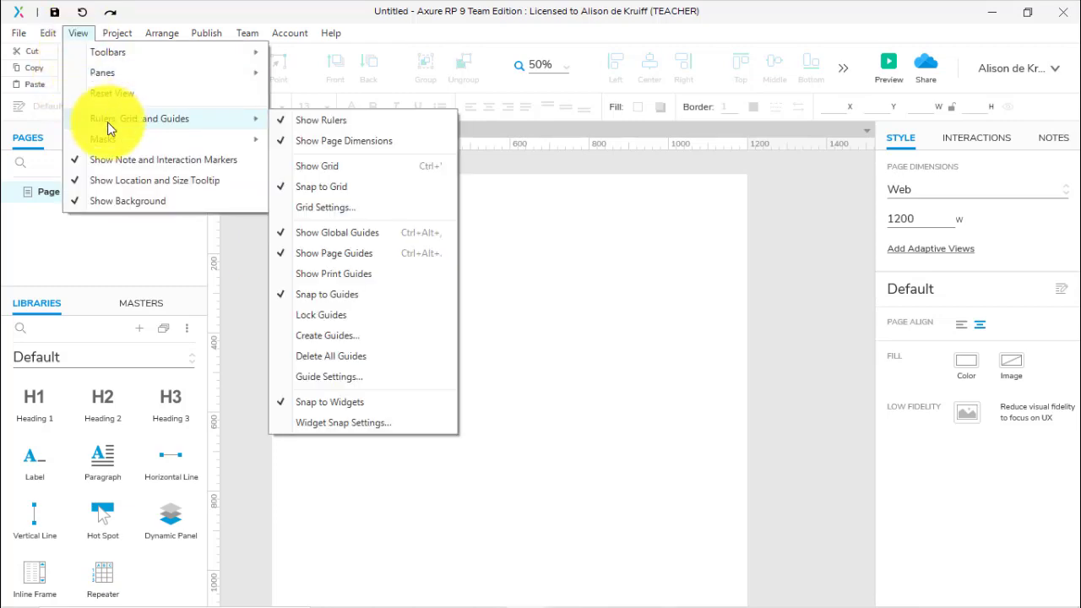
click(329, 338)
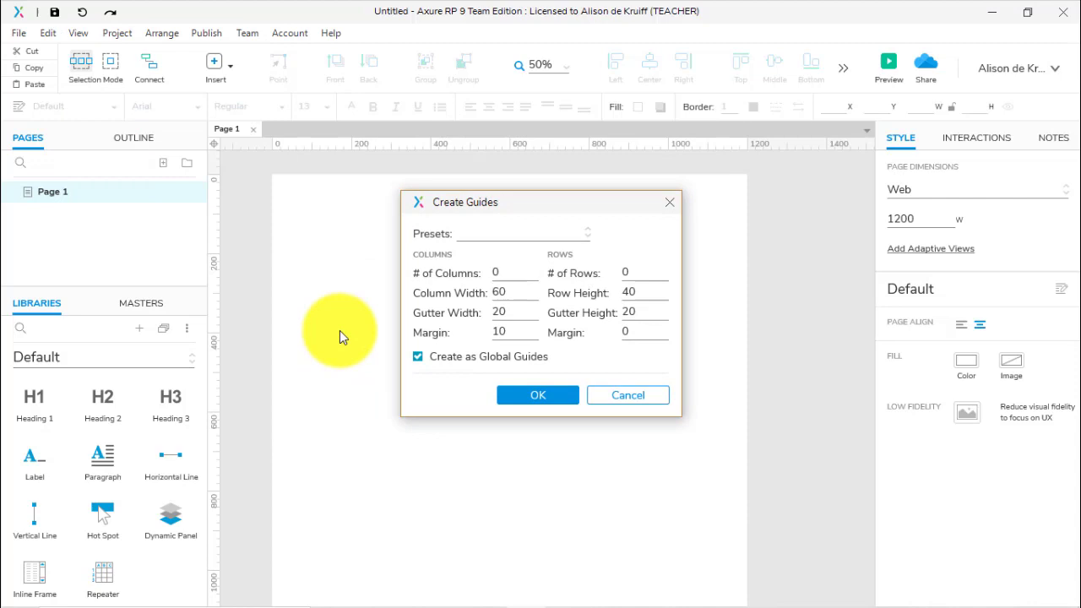
click(565, 231)
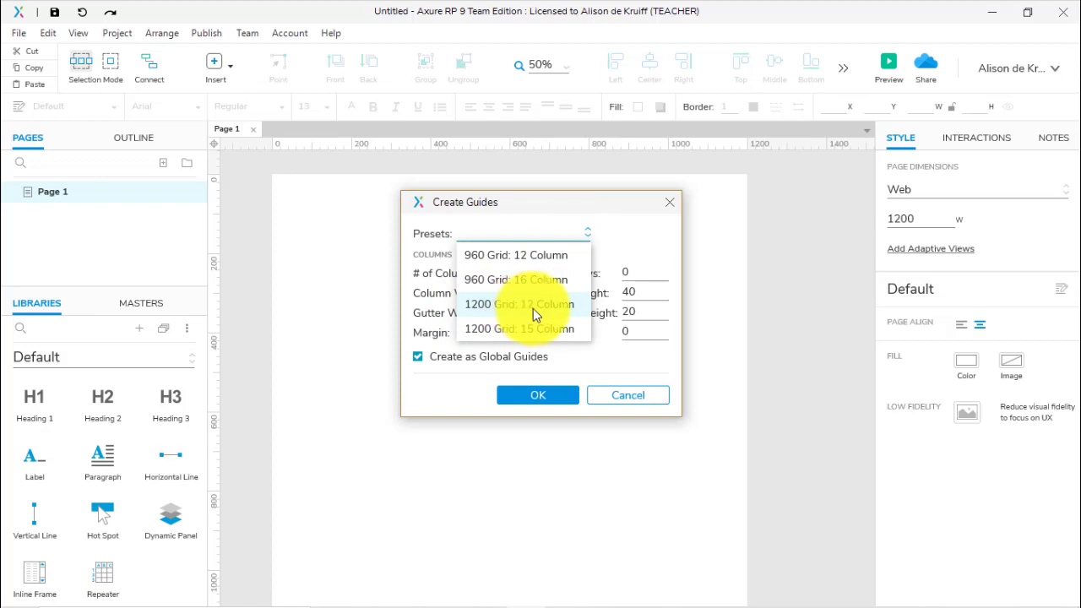
click(533, 308)
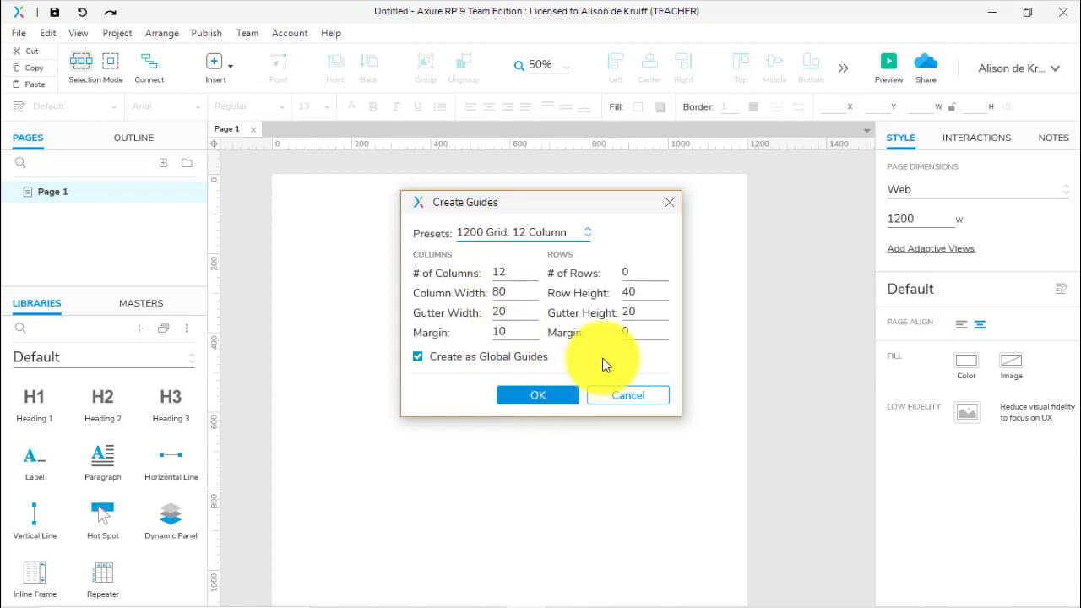
click(540, 394)
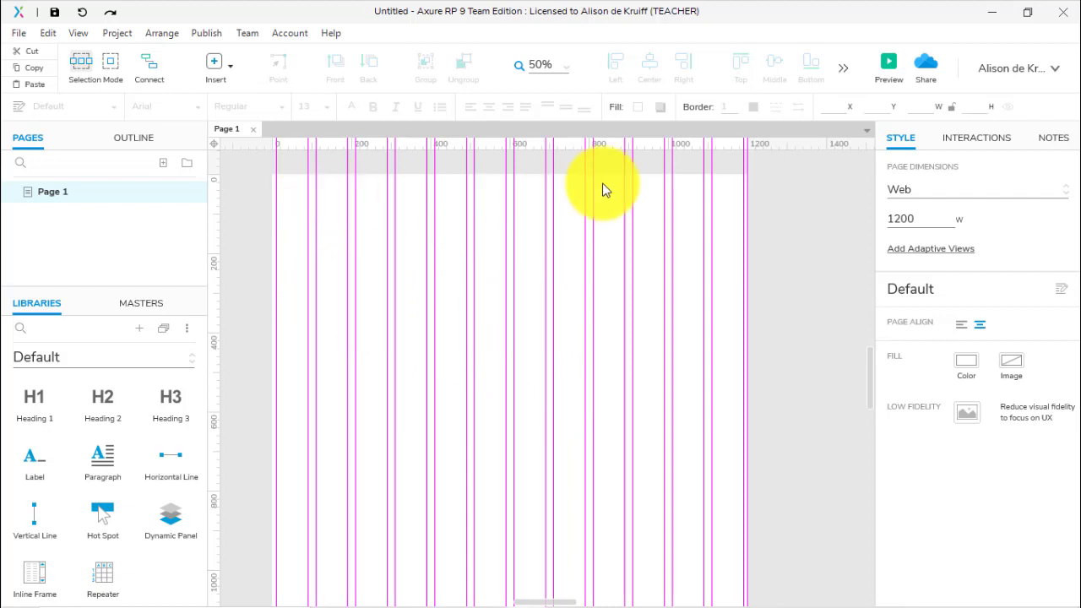
key(ctrl+comma)
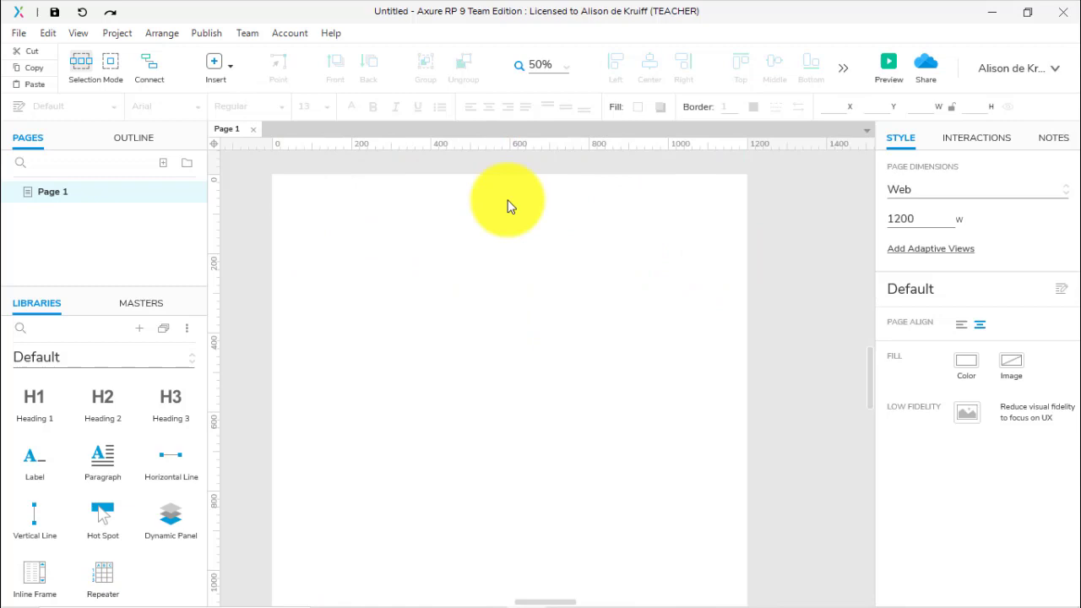
Create guides from the 960 Grid: 16 Column preset.
click(78, 34)
mouse_move(84, 125)
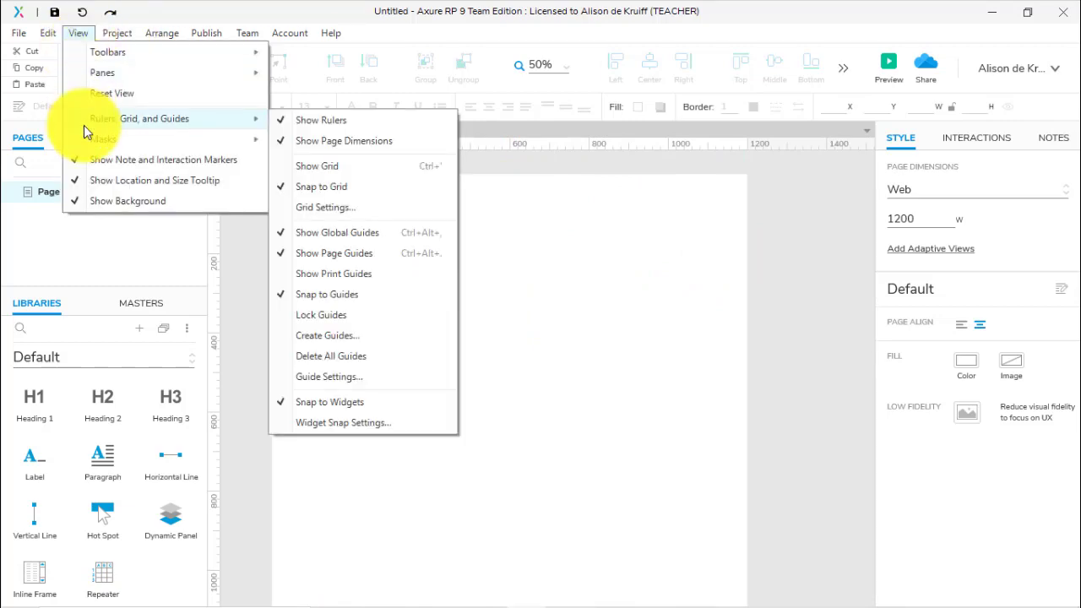
click(338, 336)
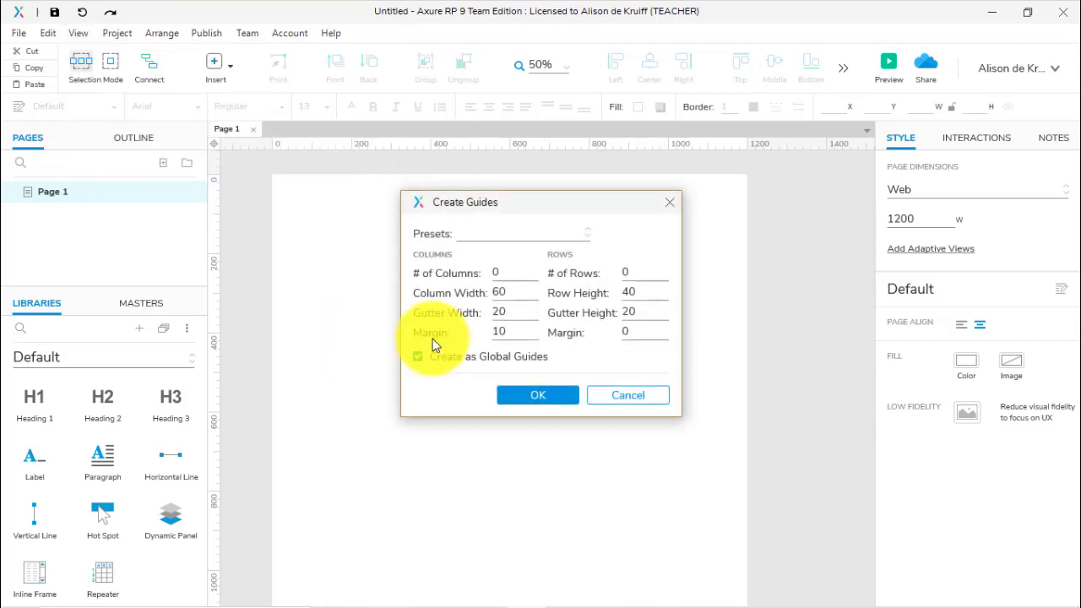
click(538, 234)
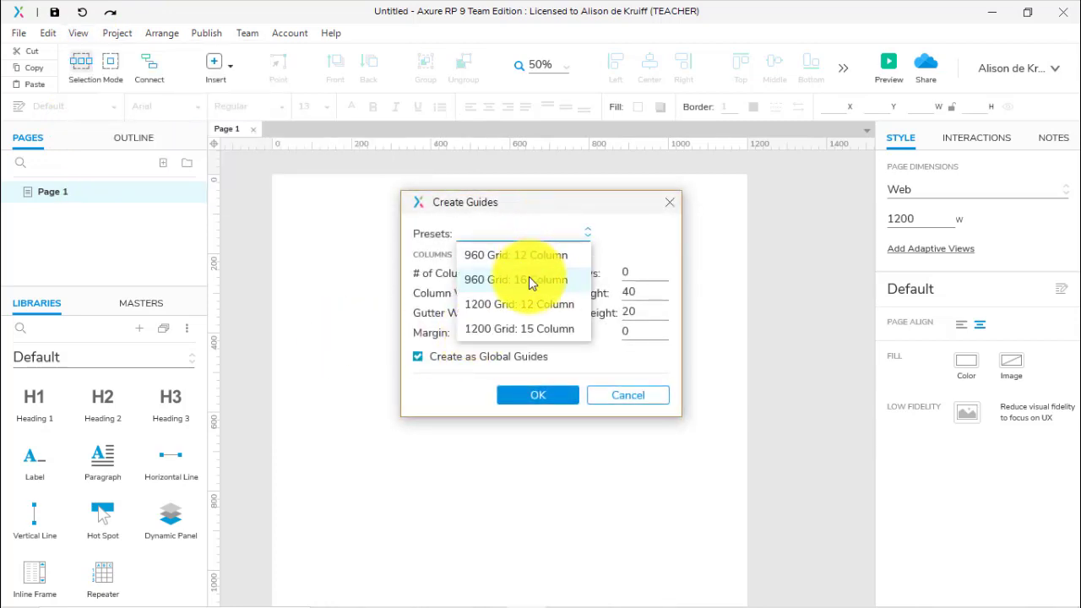
click(529, 280)
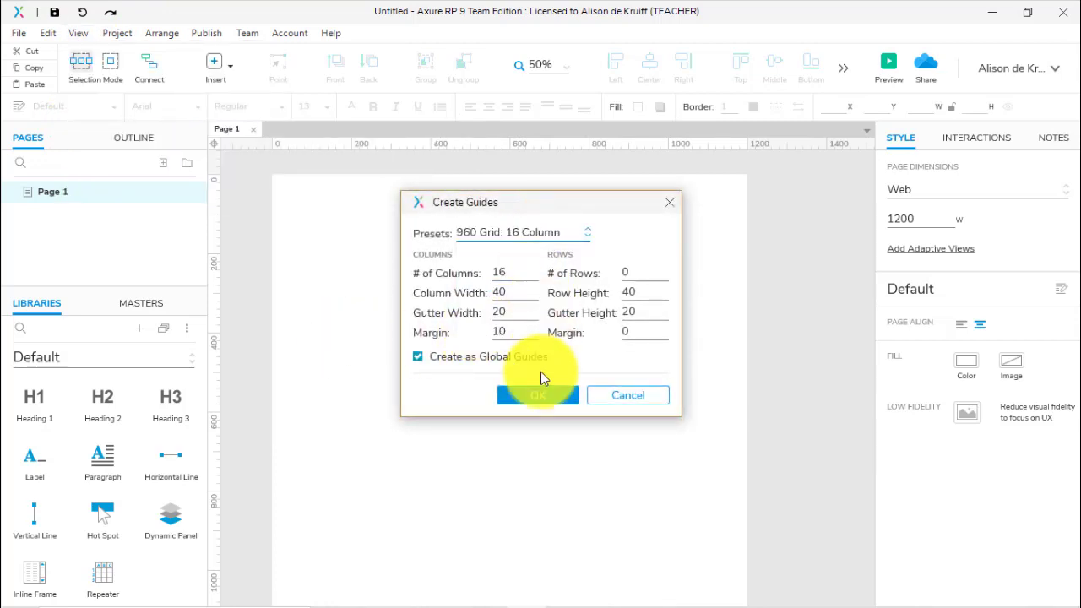
click(538, 394)
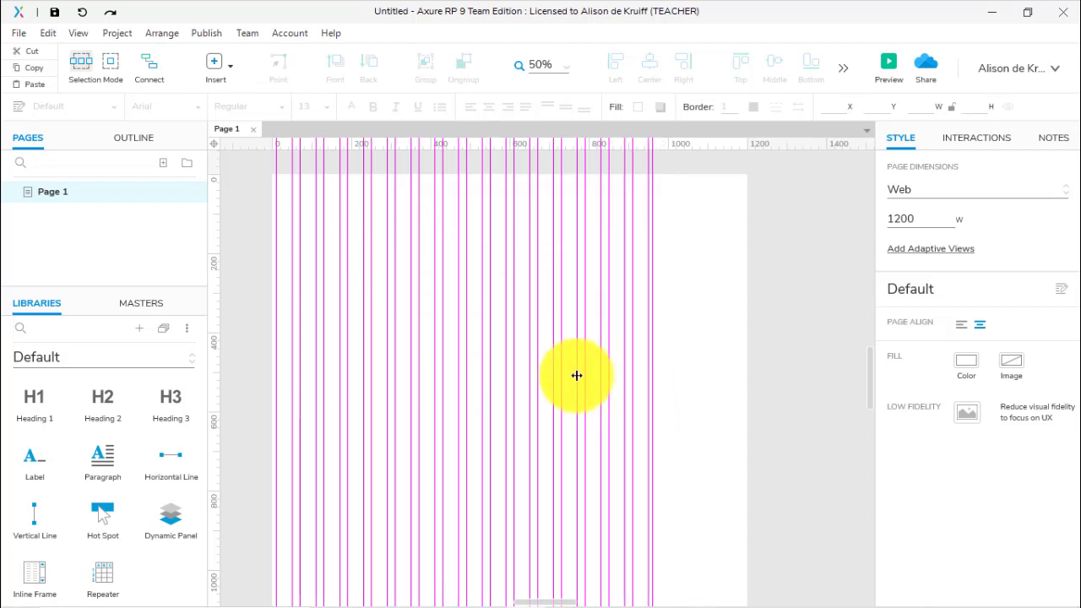
Add a second guide set from the 1200 Grid: 12 Column preset.
click(76, 37)
mouse_move(95, 120)
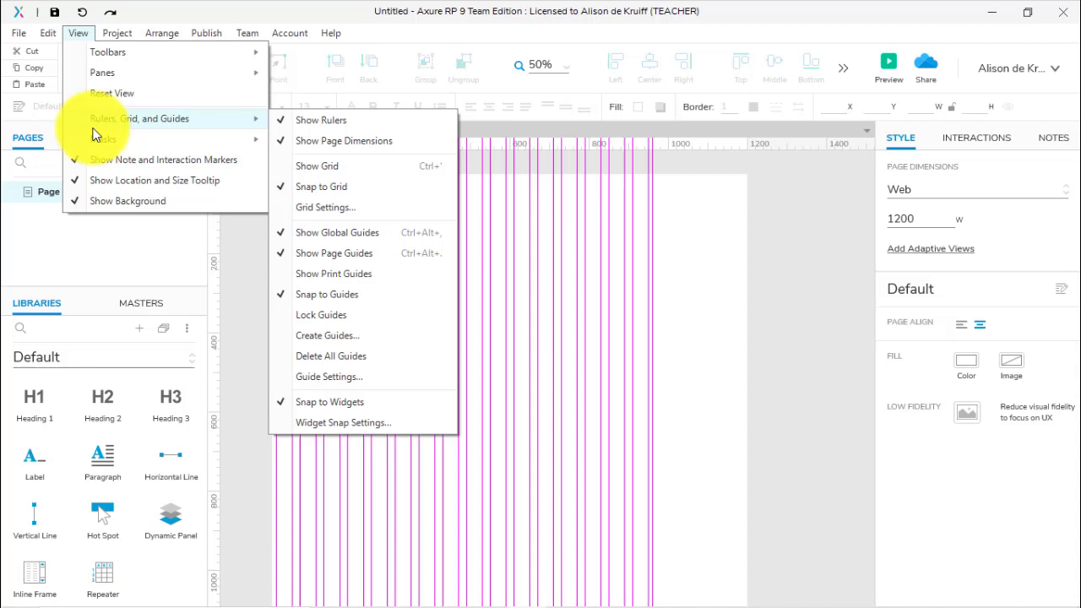
click(374, 335)
click(524, 234)
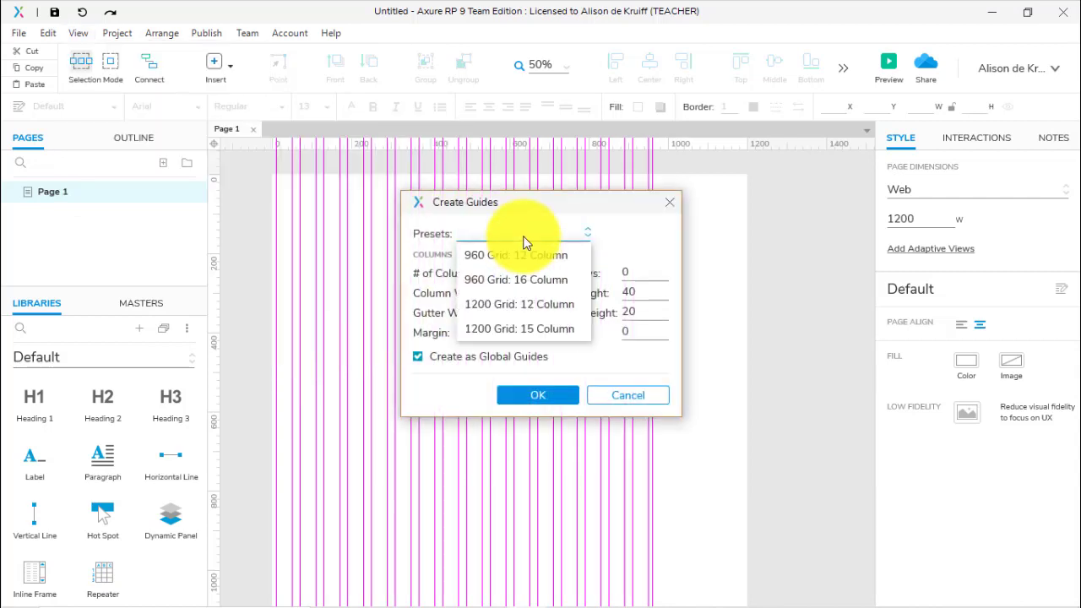
click(509, 309)
click(535, 394)
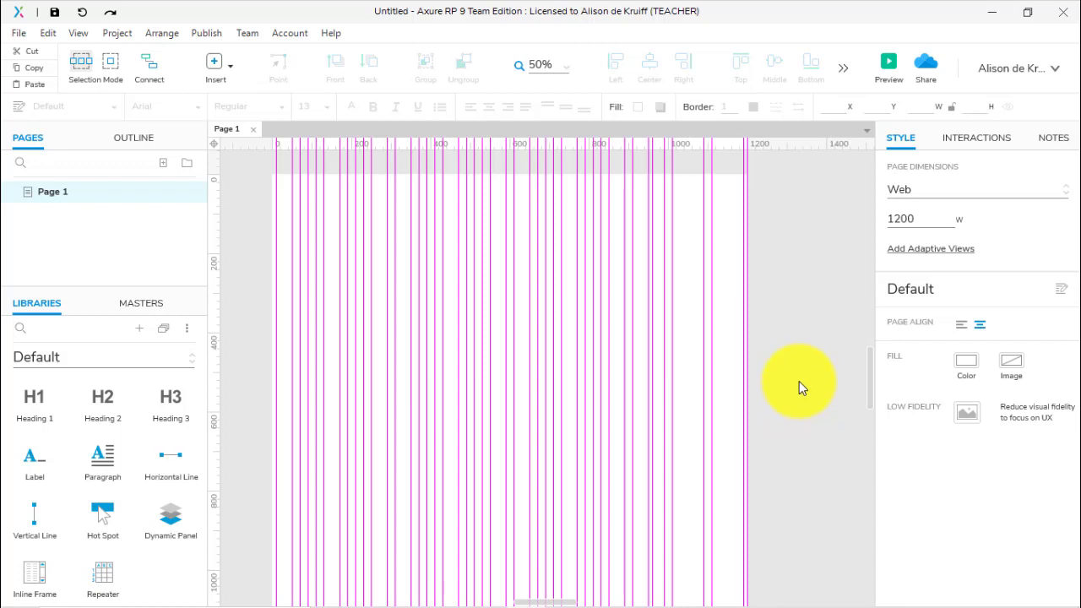
Delete the guides at 1110 and 1090, then marquee-select and deselect the remaining guides.
click(713, 335)
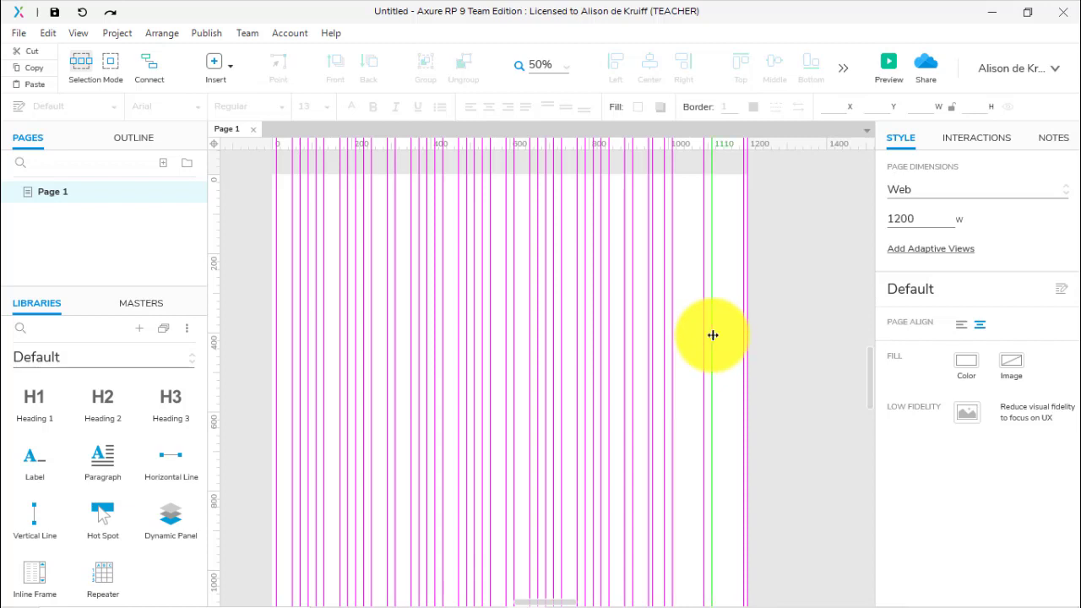
key(Delete)
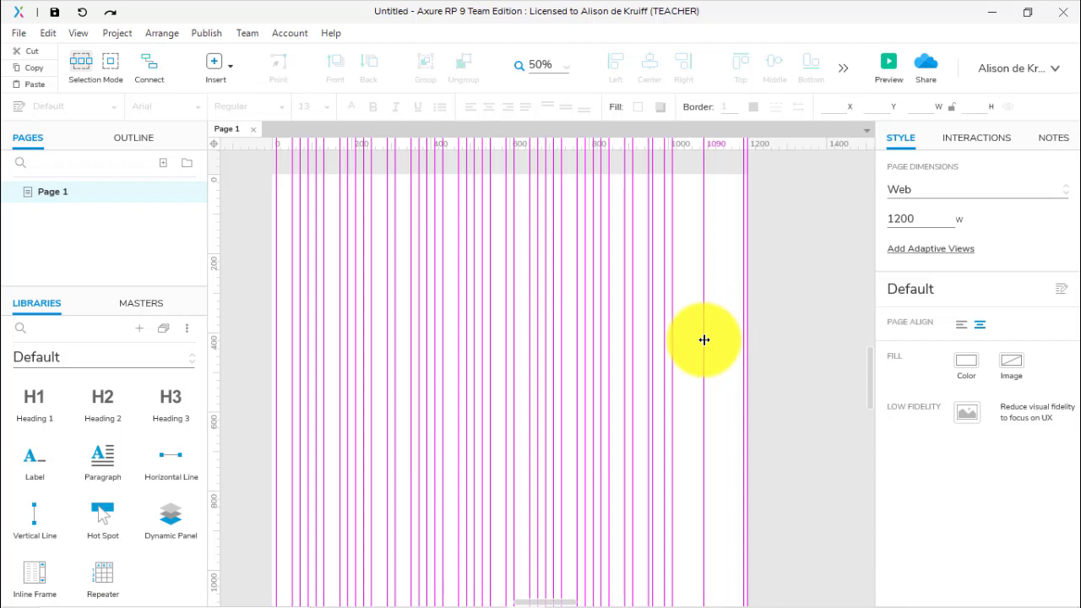
right_click(704, 339)
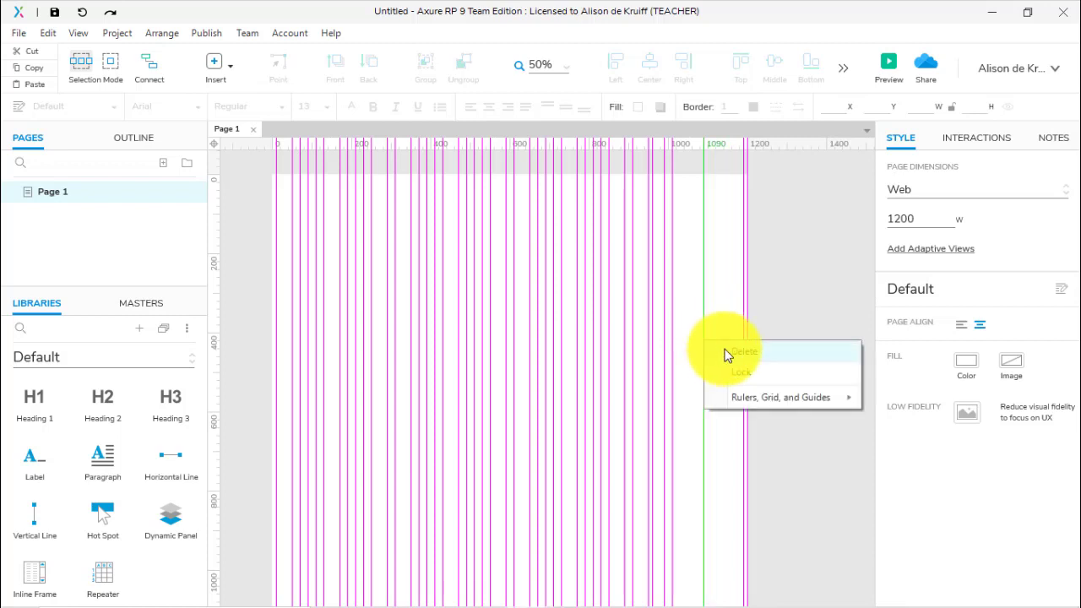
click(725, 353)
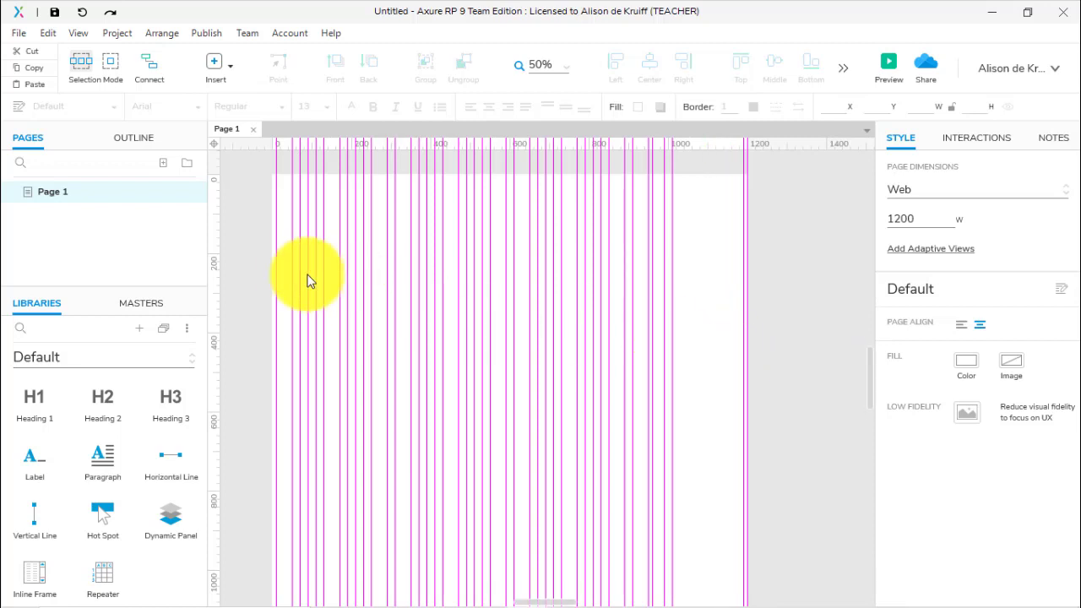
drag(262, 271, 779, 382)
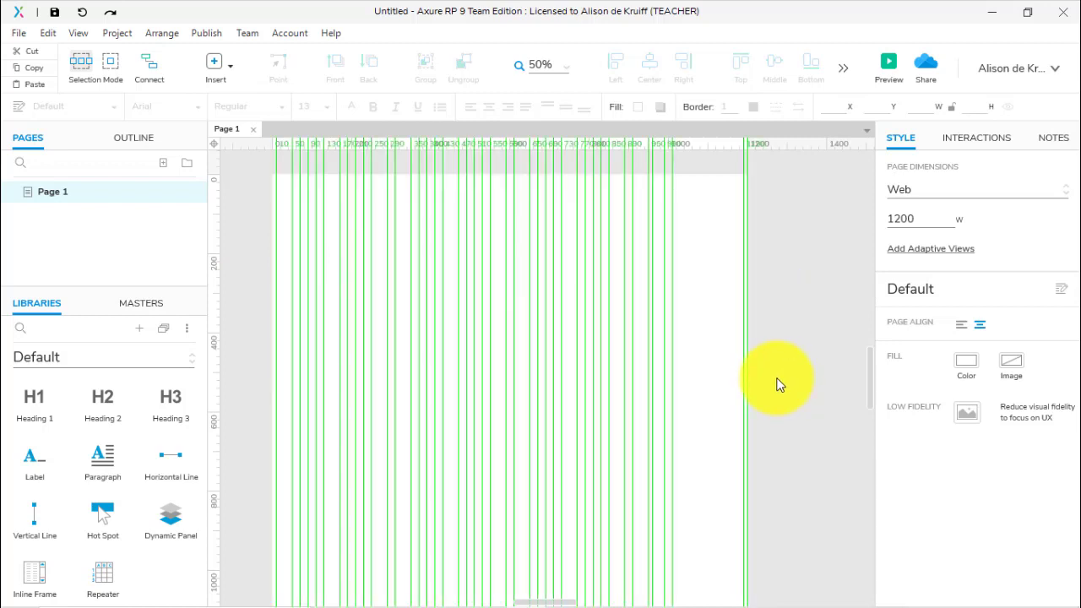
click(781, 334)
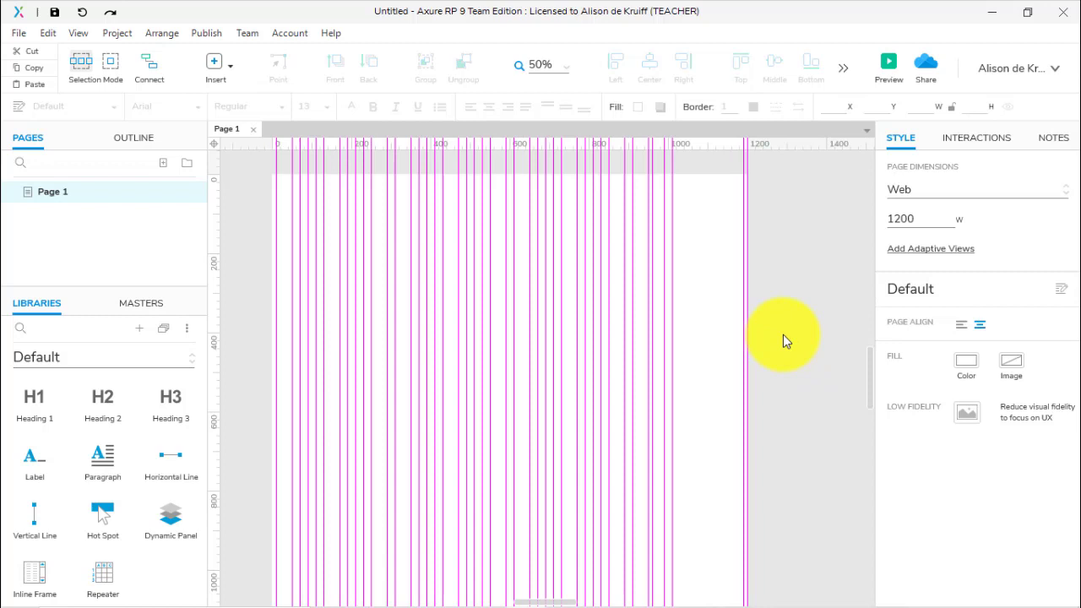
Run Delete All Guides from View > Rulers, Grid, and Guides, then undo with Ctrl+Z.
click(85, 36)
mouse_move(106, 118)
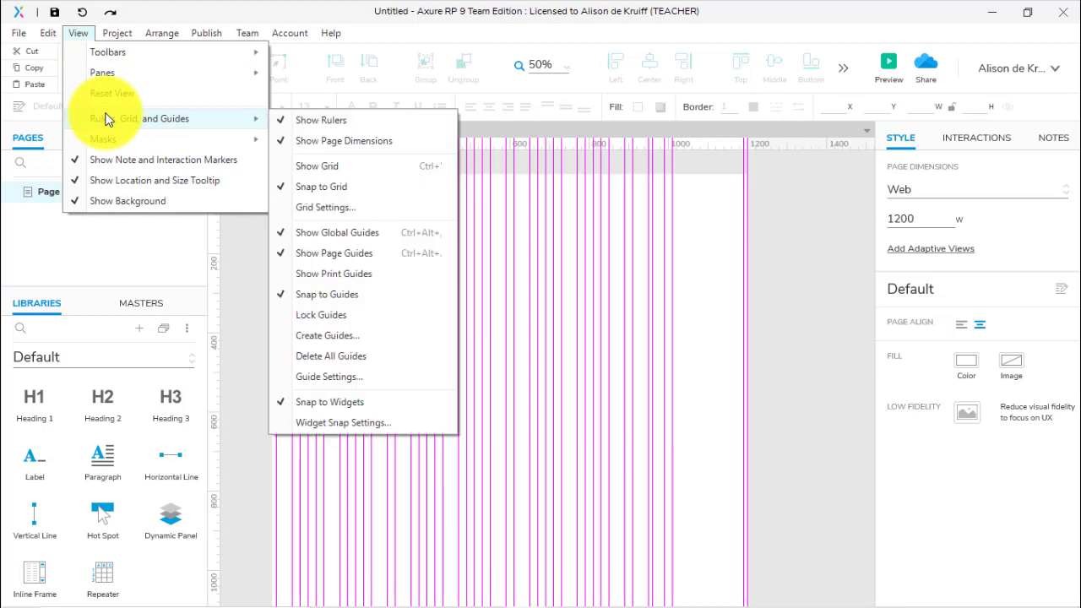
click(340, 357)
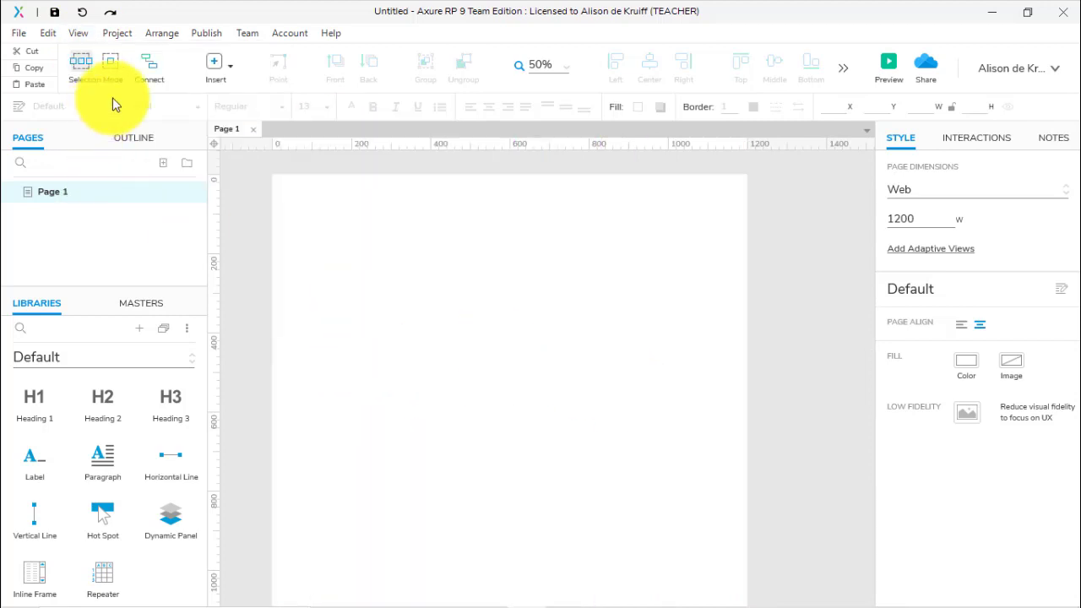
key(ctrl+z)
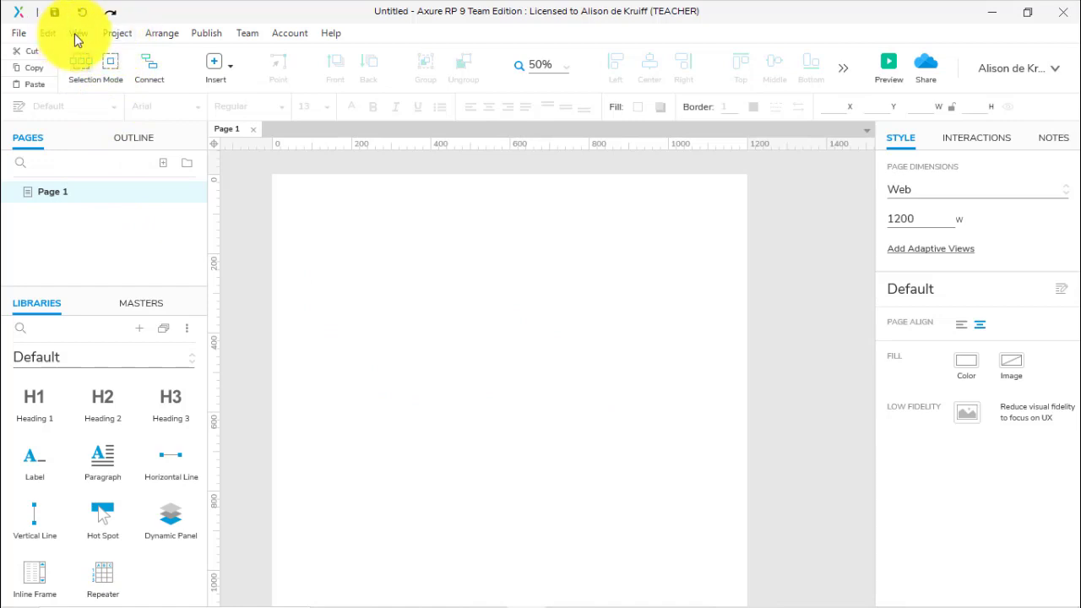
click(76, 34)
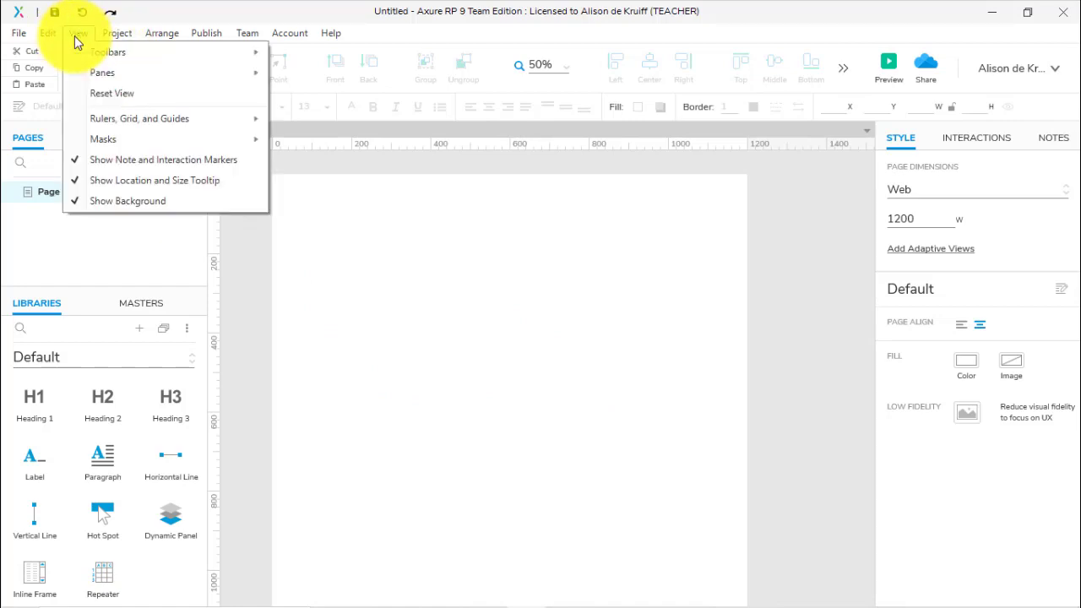
mouse_move(120, 123)
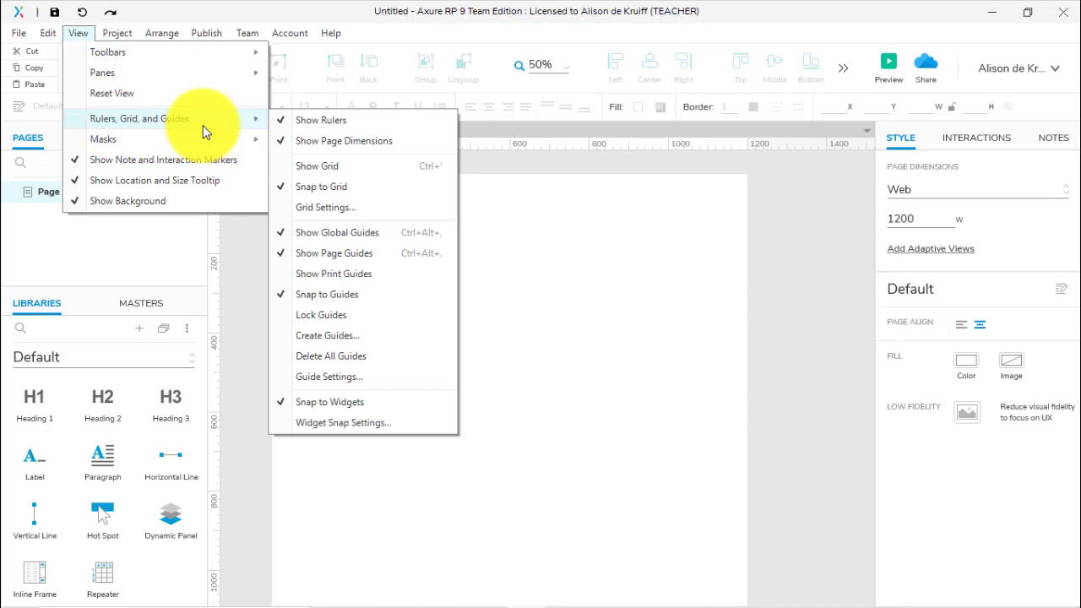
click(342, 337)
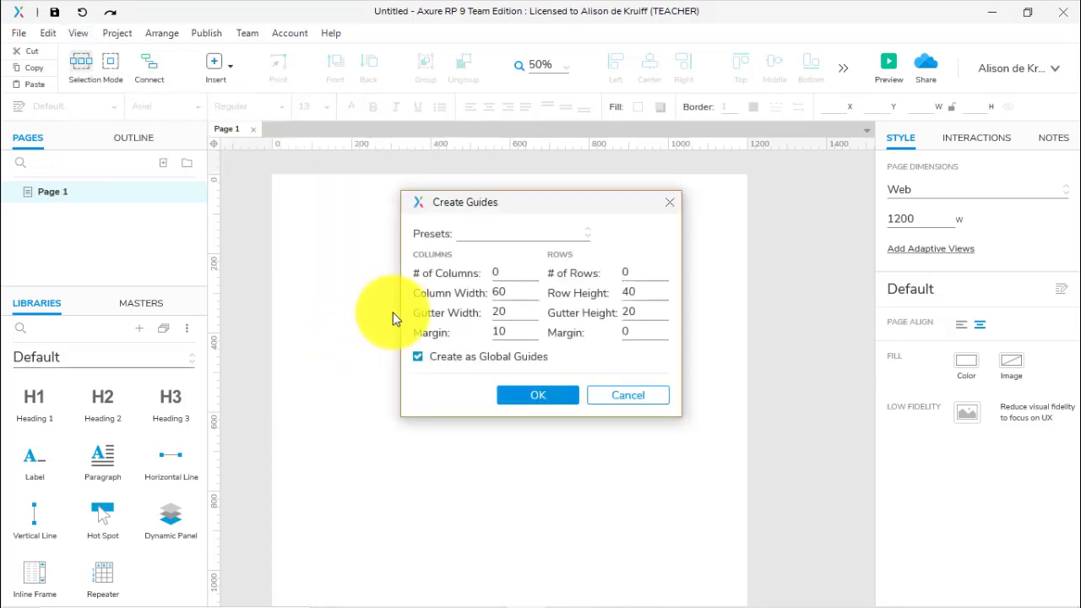
click(496, 234)
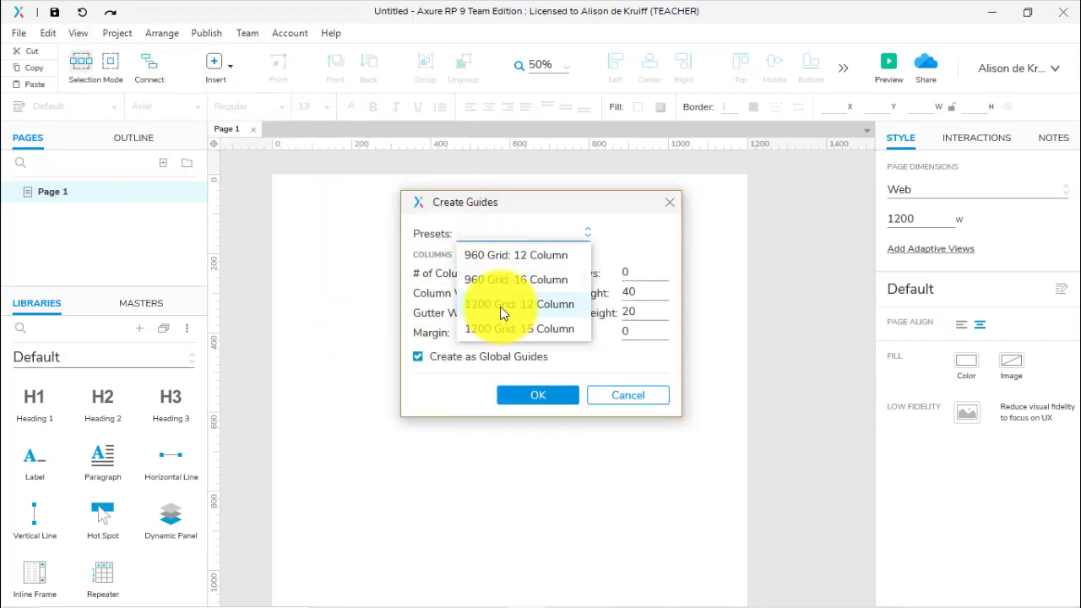
click(500, 307)
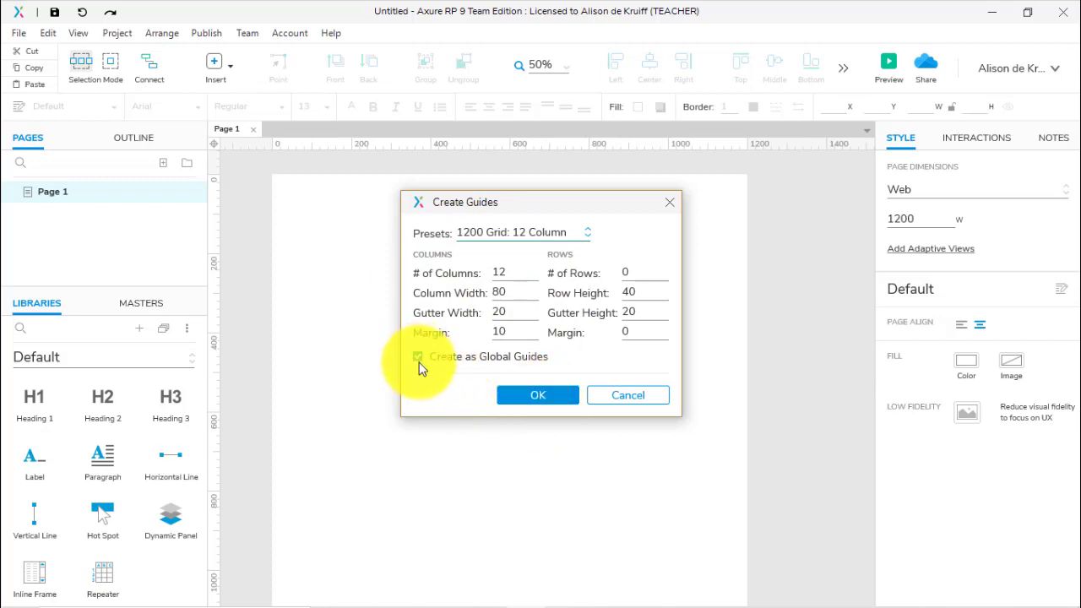
click(539, 396)
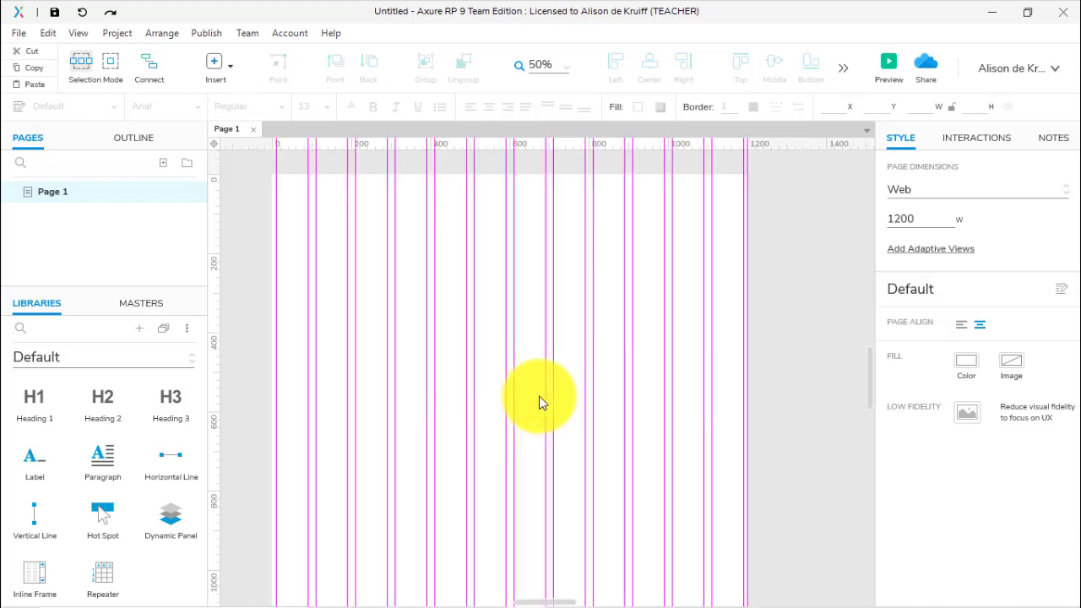
Add a new page named Page 2 and bring it fully into view at 50%.
click(163, 163)
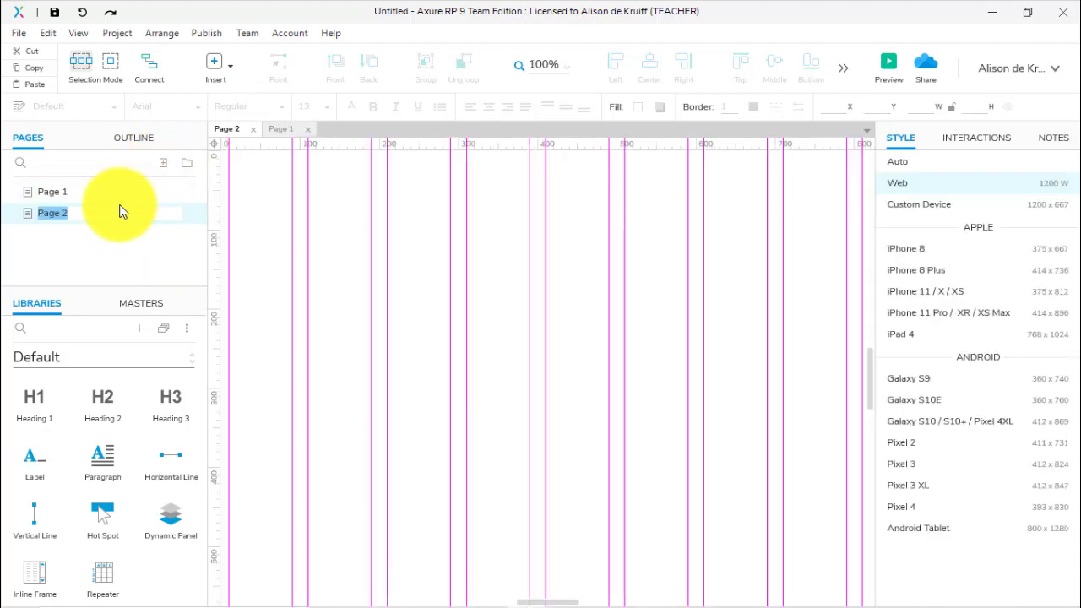
click(480, 267)
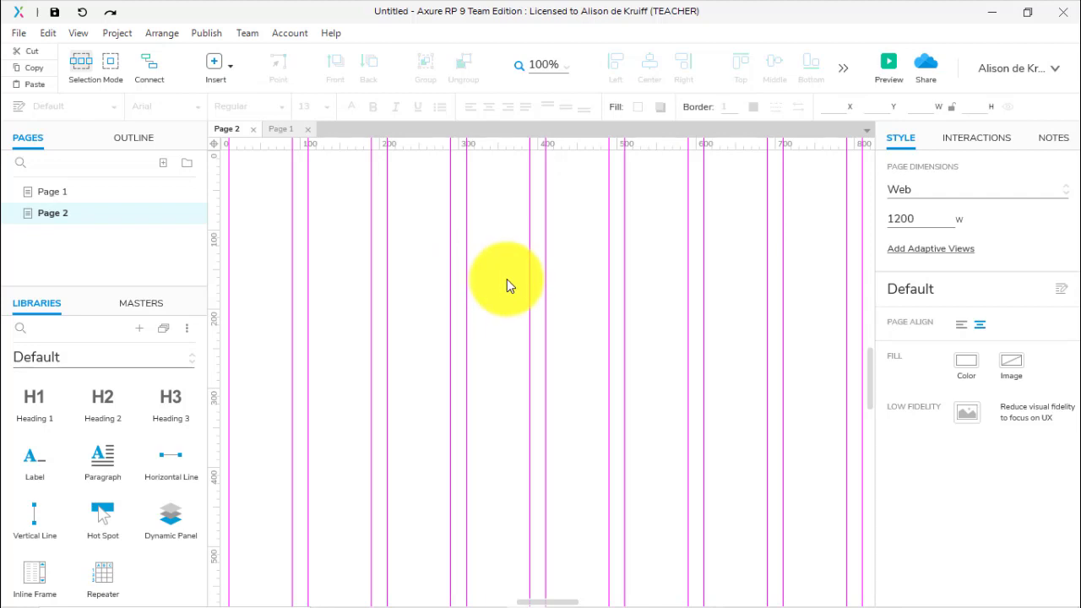
key(ctrl+minus)
key(ctrl+minus)
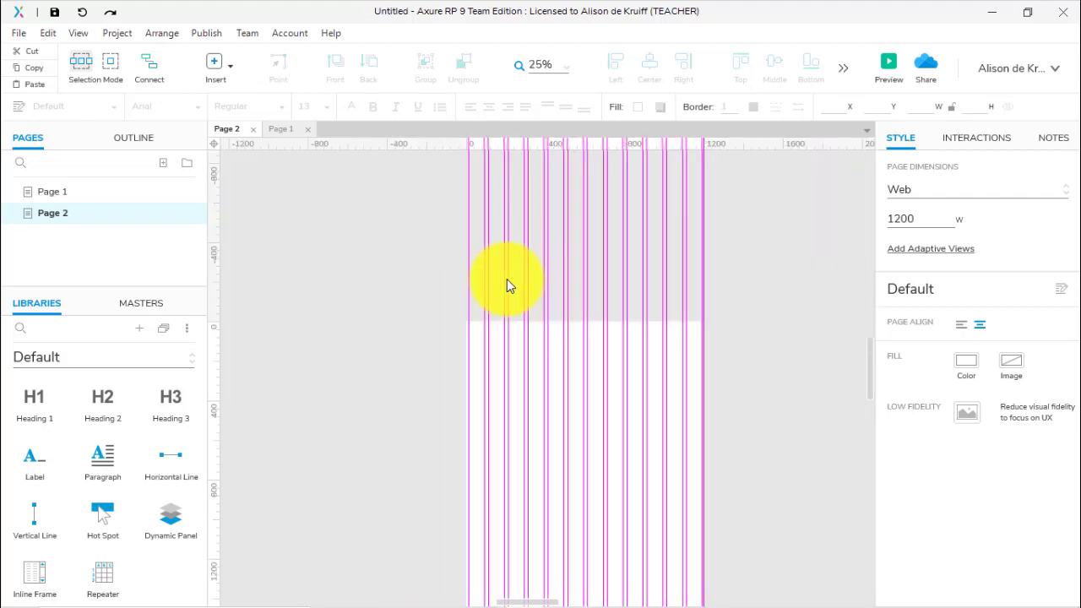
key(ctrl+plus)
drag(510, 282, 439, 254)
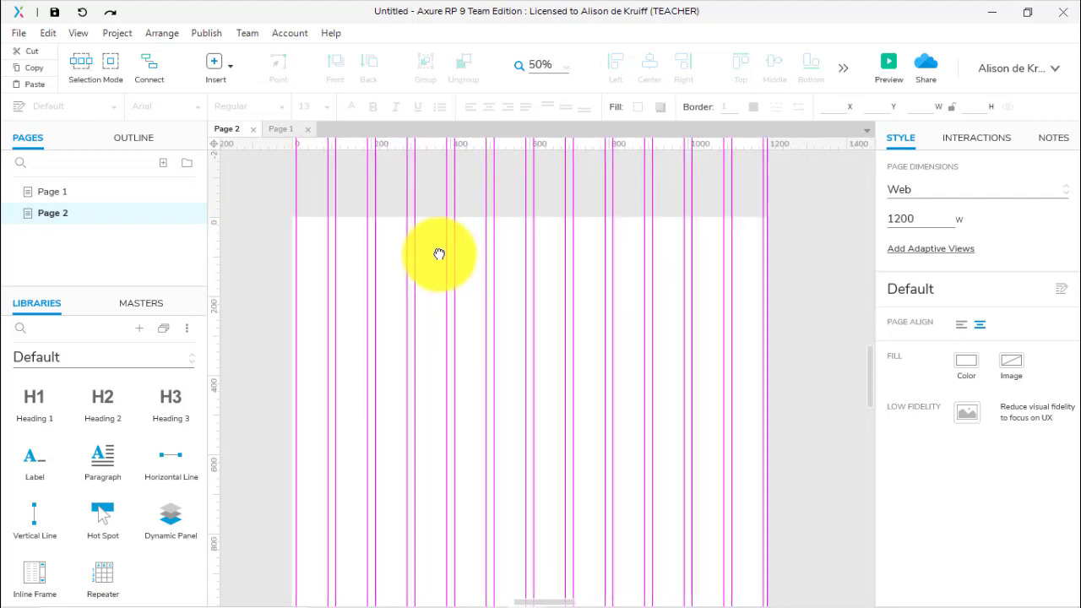
Compare guides by switching between Page 1 and Page 2, ending on Page 1.
click(286, 130)
click(234, 130)
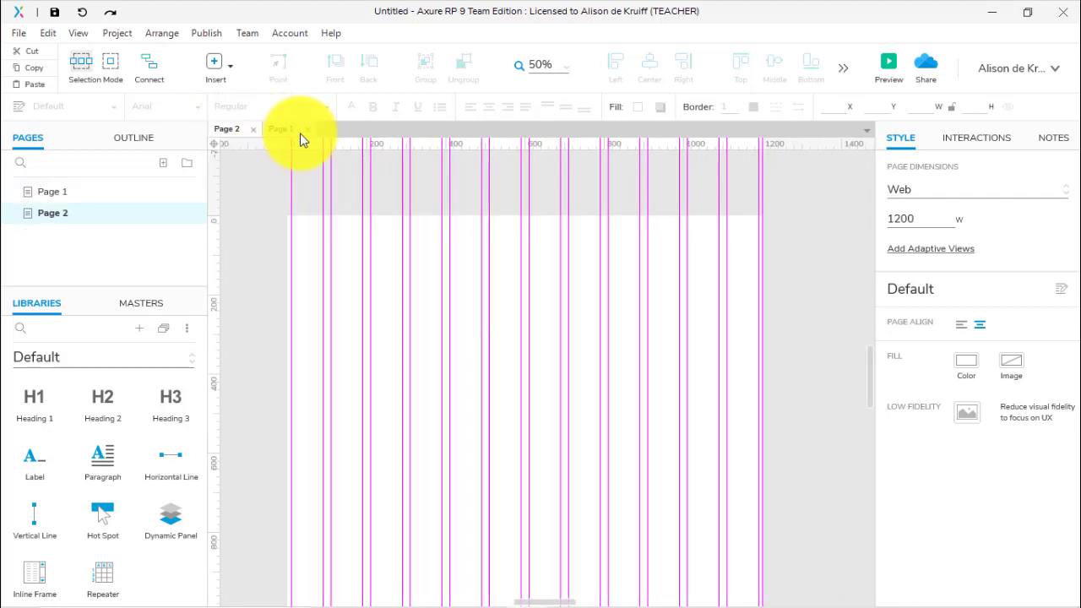
click(286, 130)
click(234, 130)
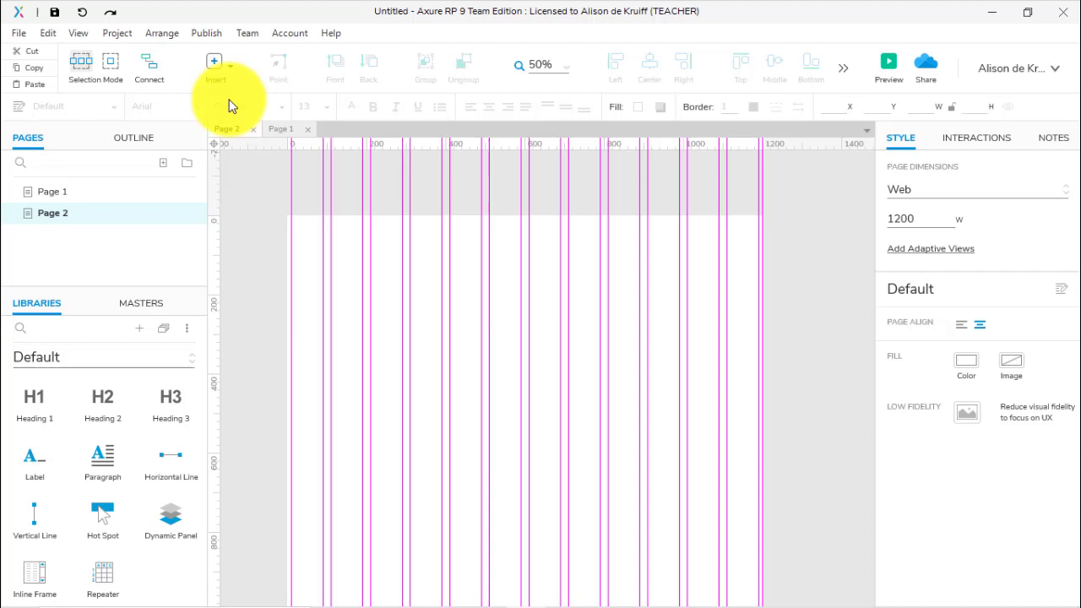
click(50, 194)
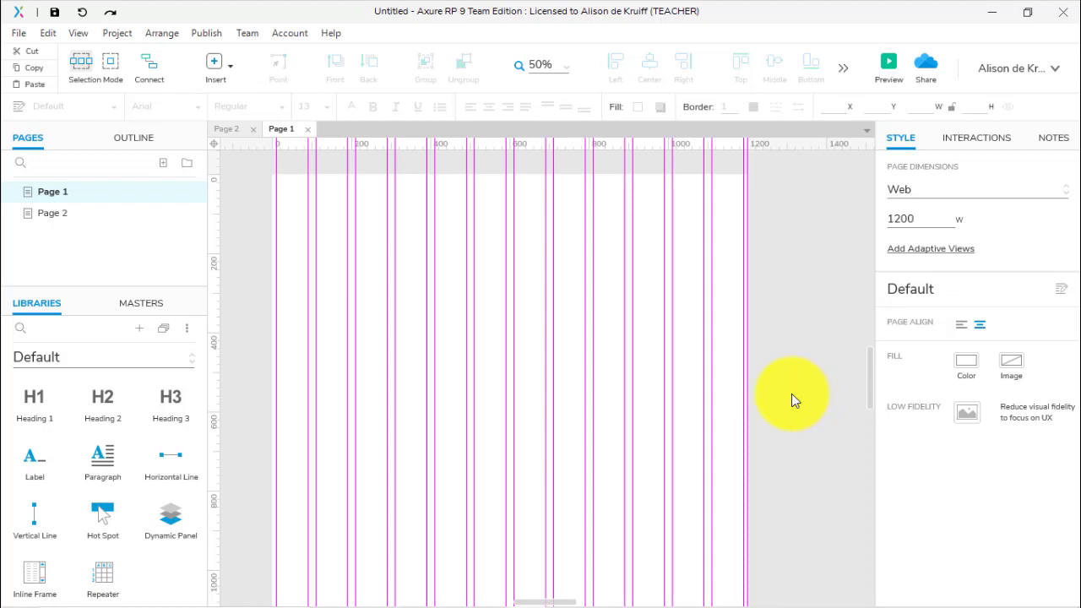
Lock the column guides and confirm a marquee drag no longer selects them.
click(547, 314)
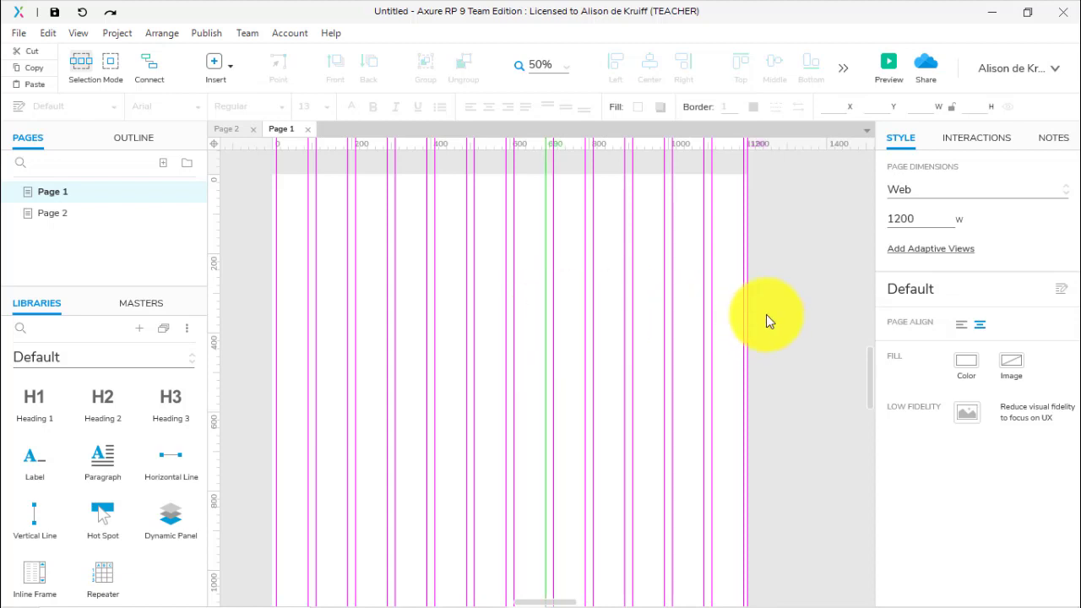
click(801, 314)
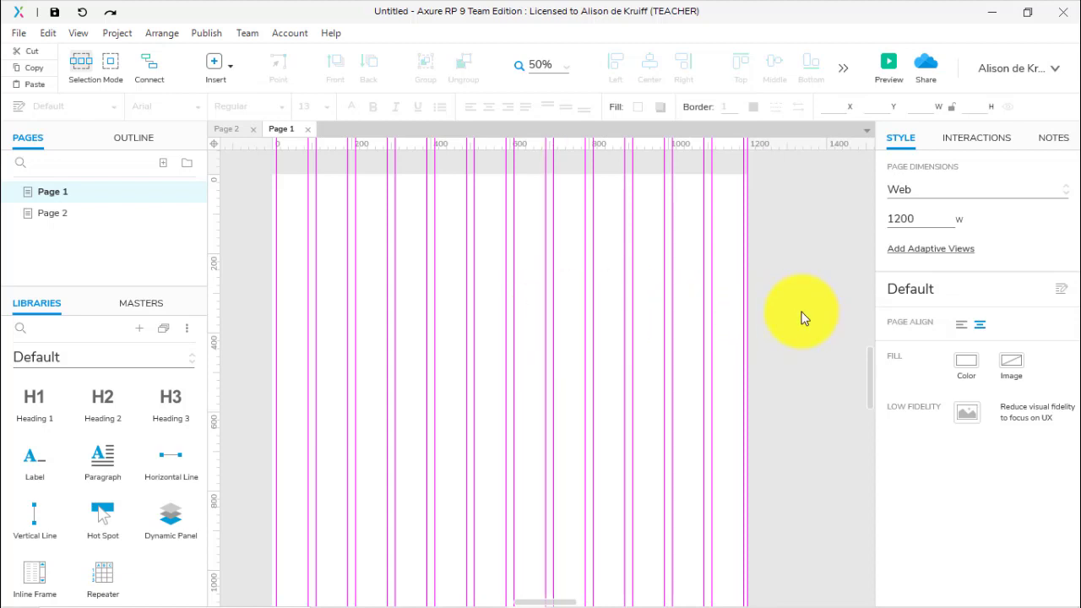
click(80, 33)
mouse_move(102, 120)
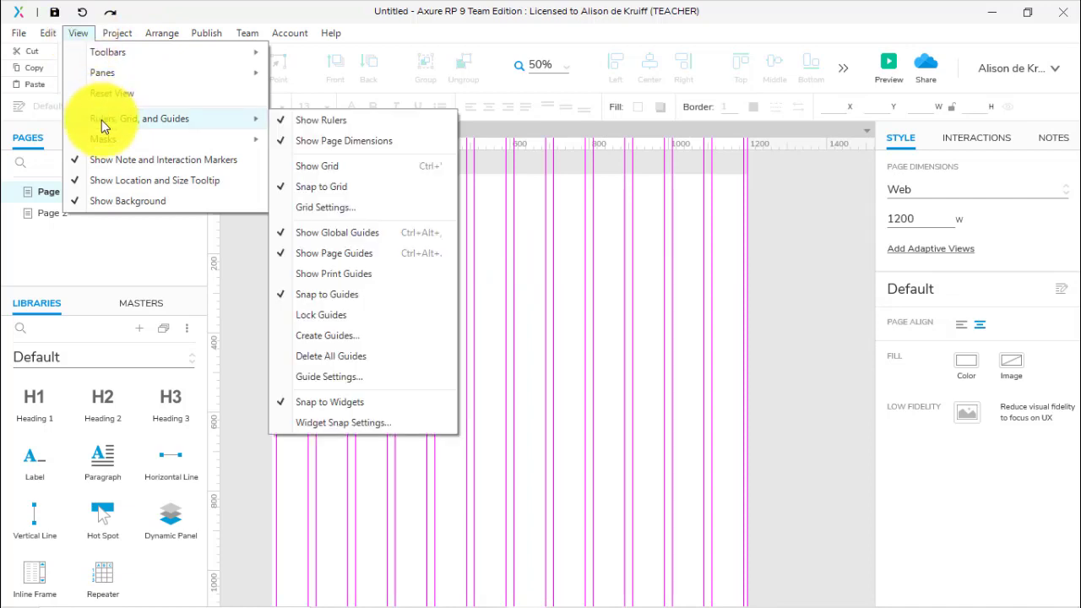
click(327, 313)
drag(262, 262, 823, 384)
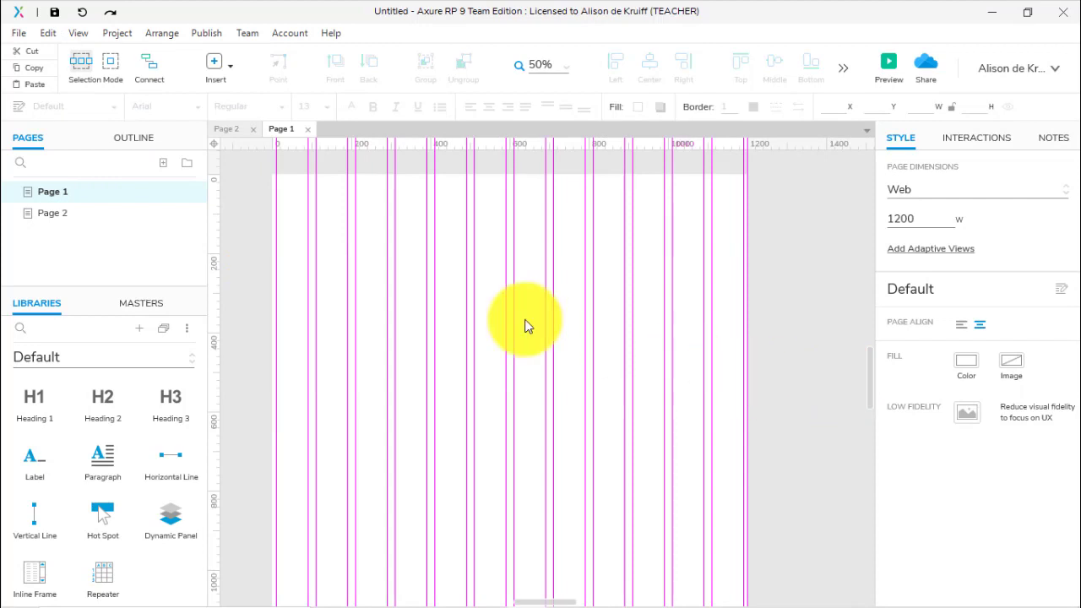
drag(244, 245, 754, 420)
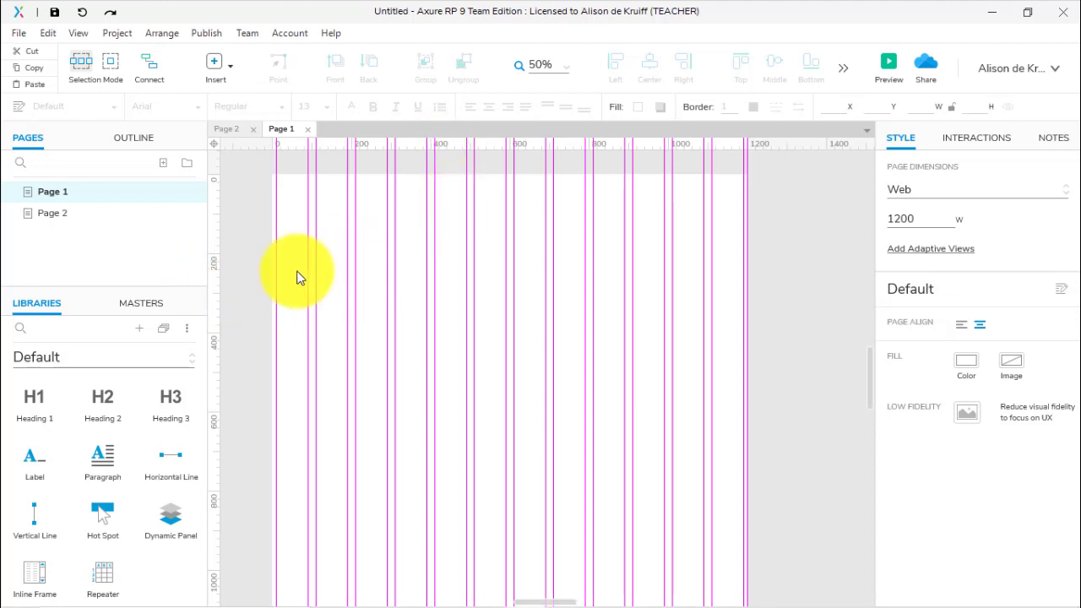
Add a horizontal page guide at about 180 on Page 1 and confirm Page 2 lacks it.
drag(454, 142, 461, 251)
click(54, 213)
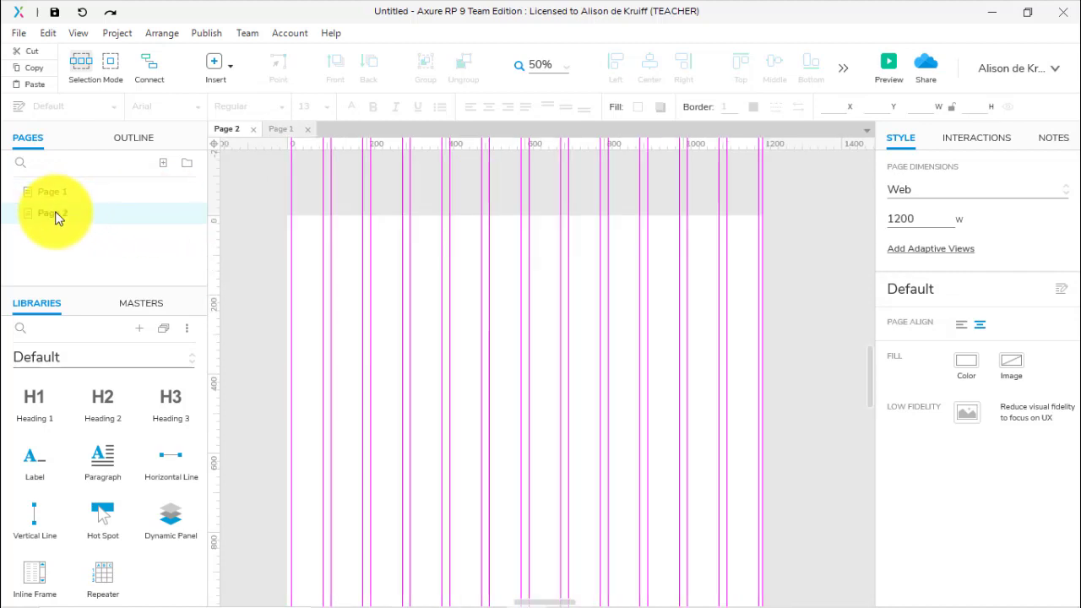
click(67, 192)
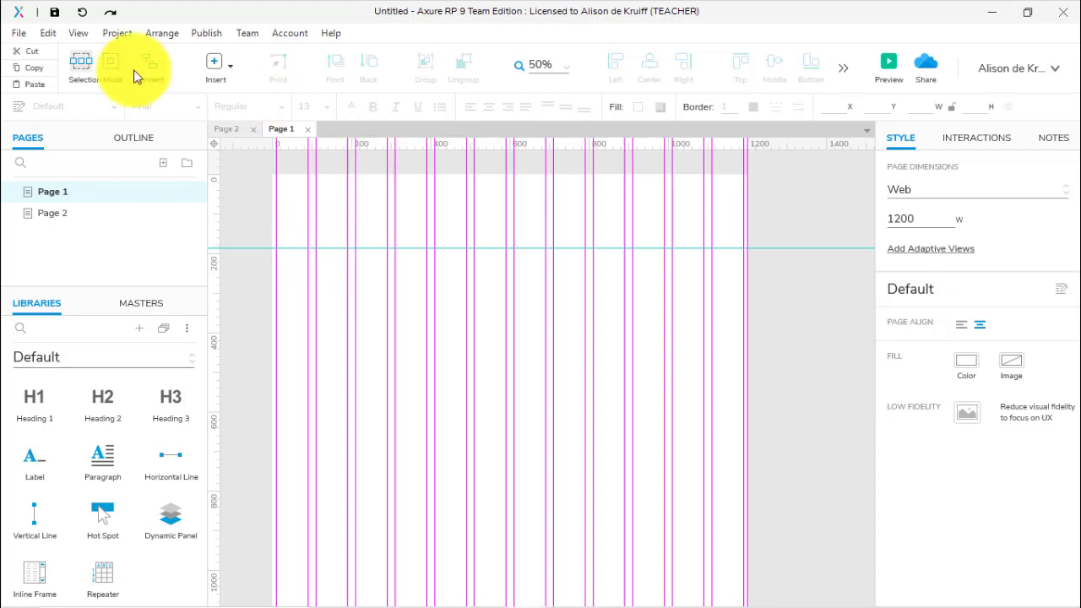
Turn off Lock Guides and delete Page 1's horizontal guide at 186.
click(77, 34)
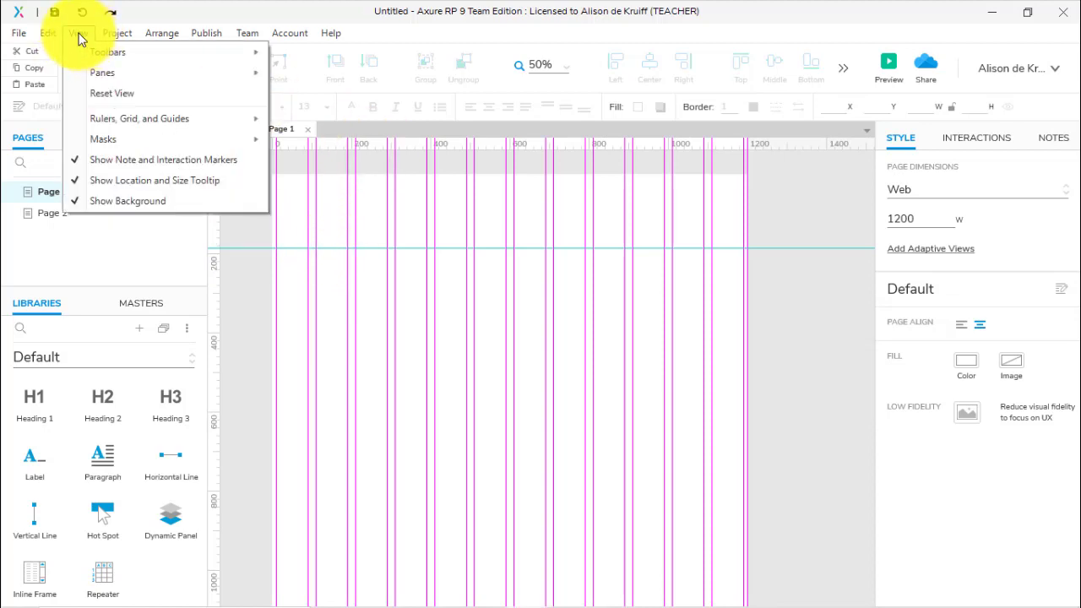
mouse_move(102, 116)
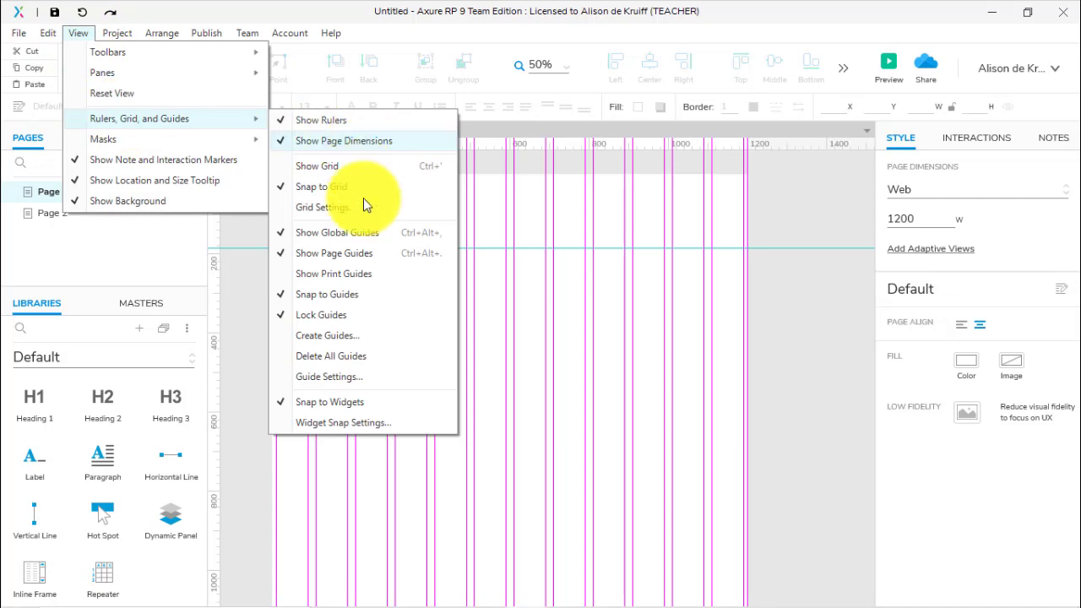
click(279, 315)
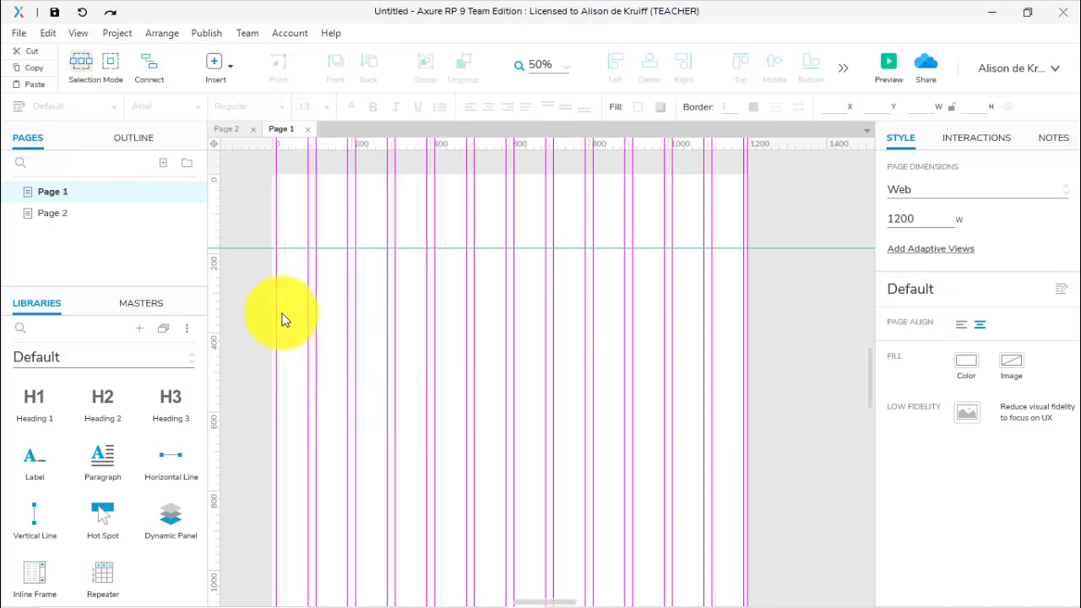
click(250, 248)
key(Delete)
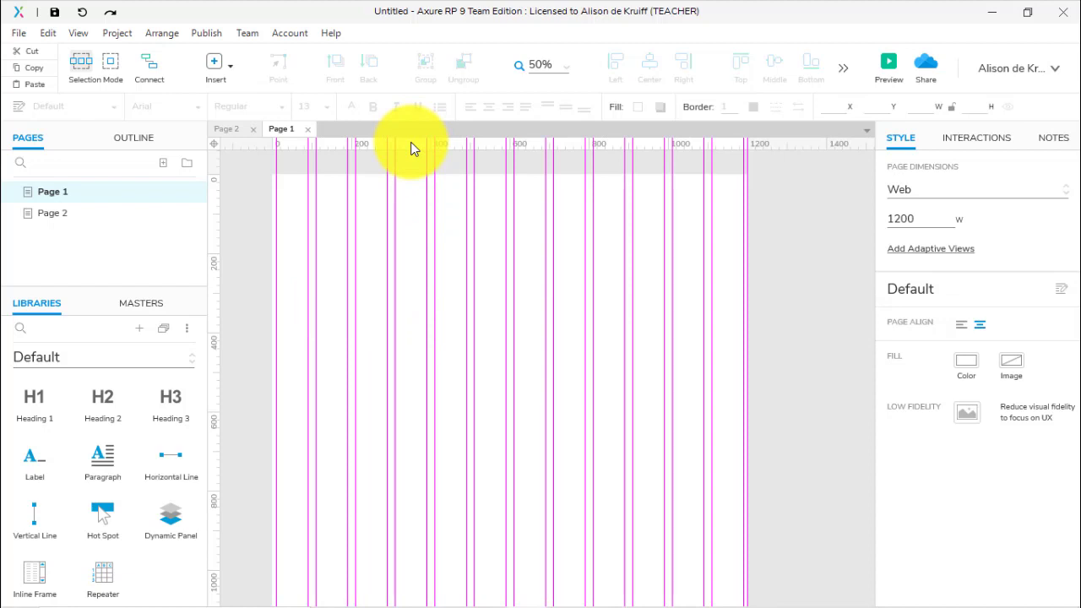
Ctrl-drag a global horizontal guide to about 180 and confirm it also appears on Page 2.
drag(411, 147, 423, 256)
click(58, 218)
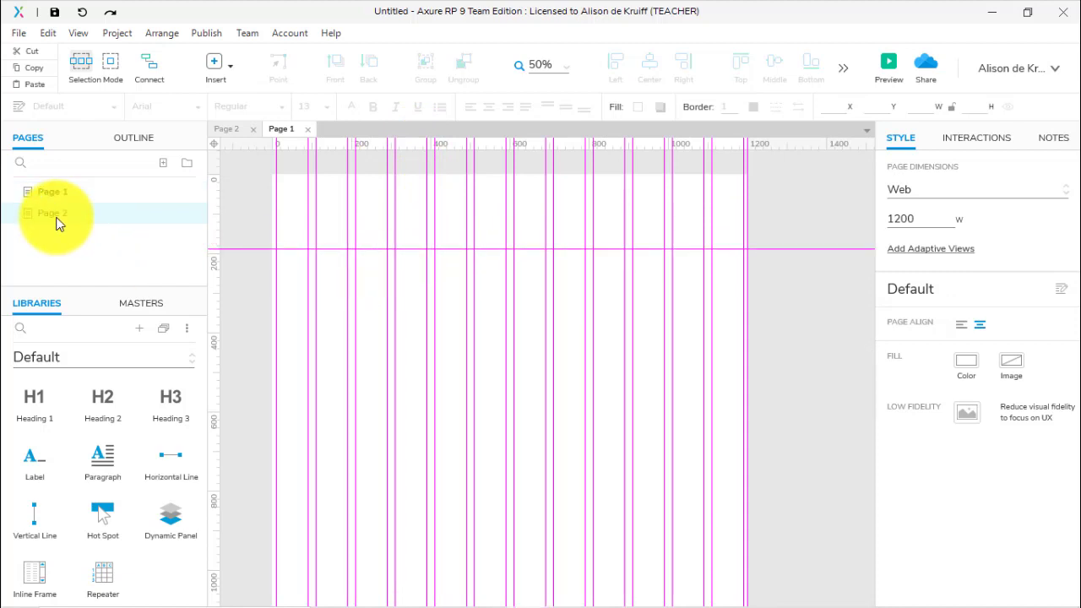
click(54, 194)
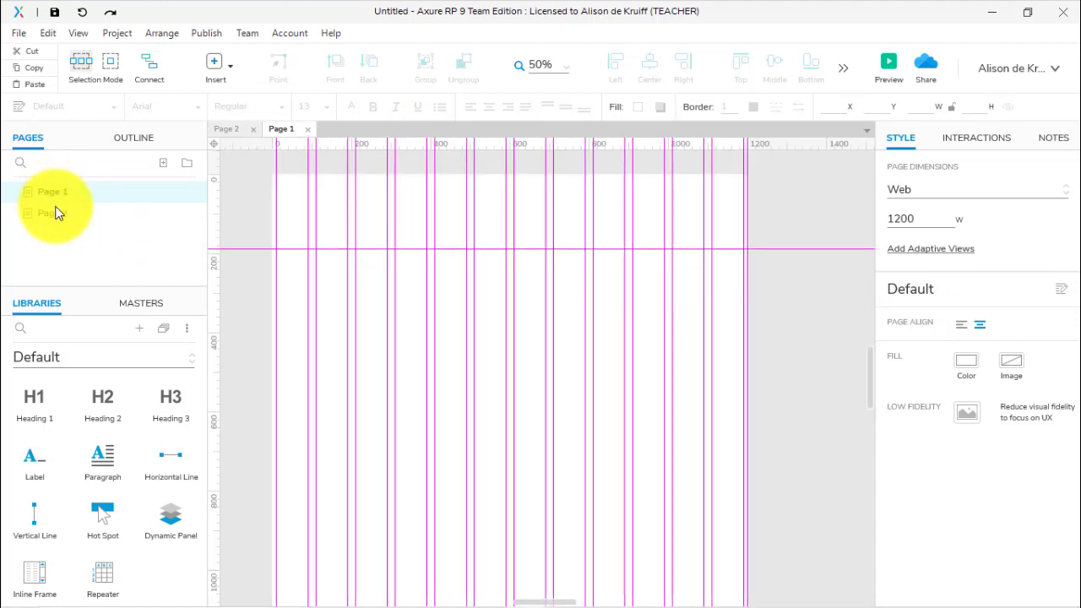
click(59, 218)
double_click(52, 194)
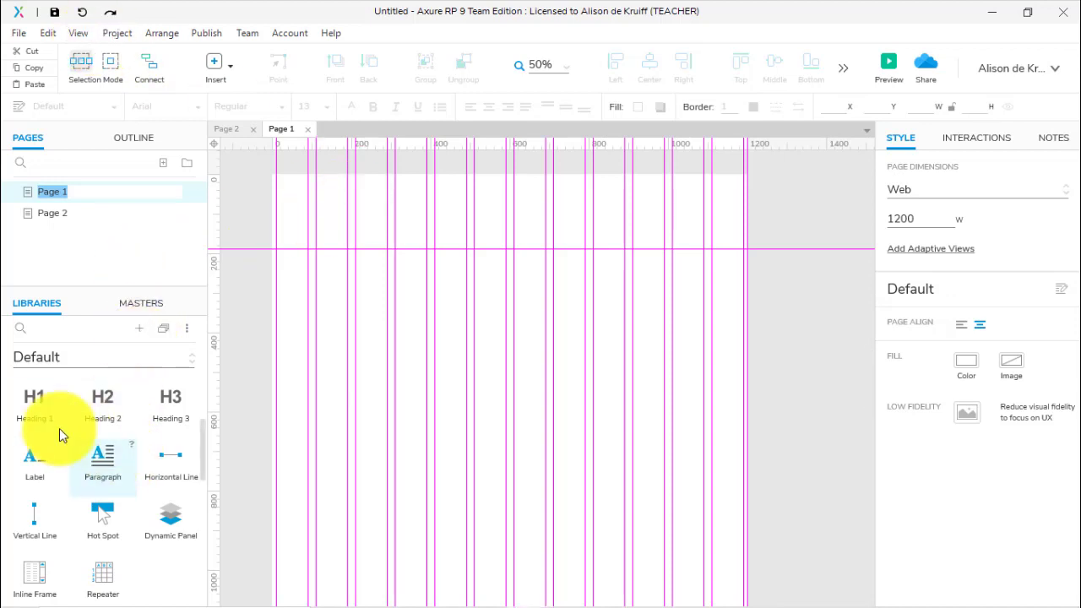
Place a Heading 1 at 110, 220 and two images snapped to the columns, the right one 580×380 at 610, 310.
drag(39, 409, 320, 268)
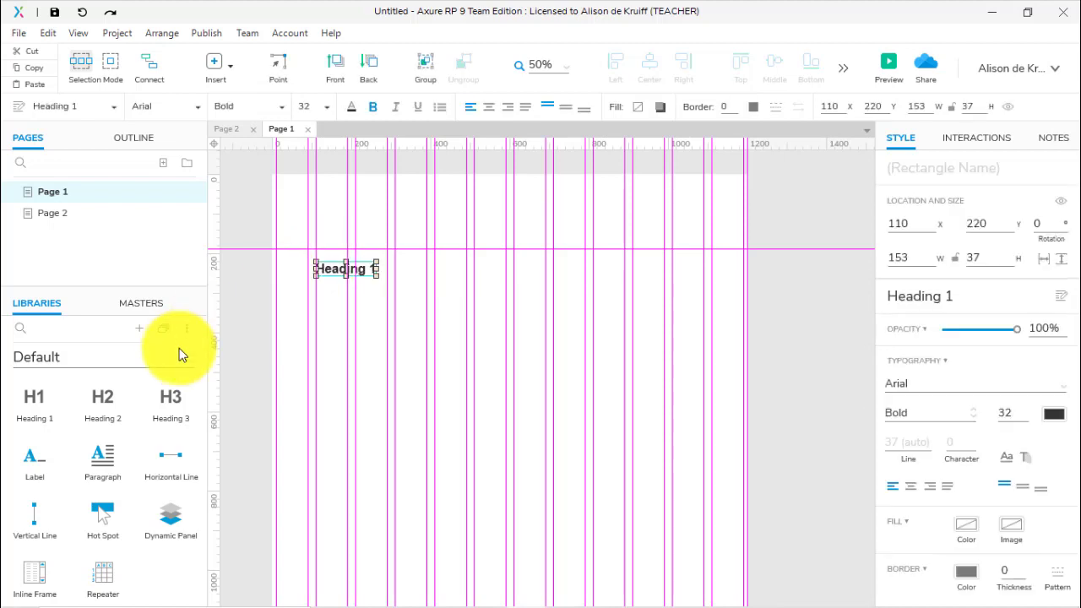
scroll(126, 448, up, 2)
scroll(116, 454, up, 2)
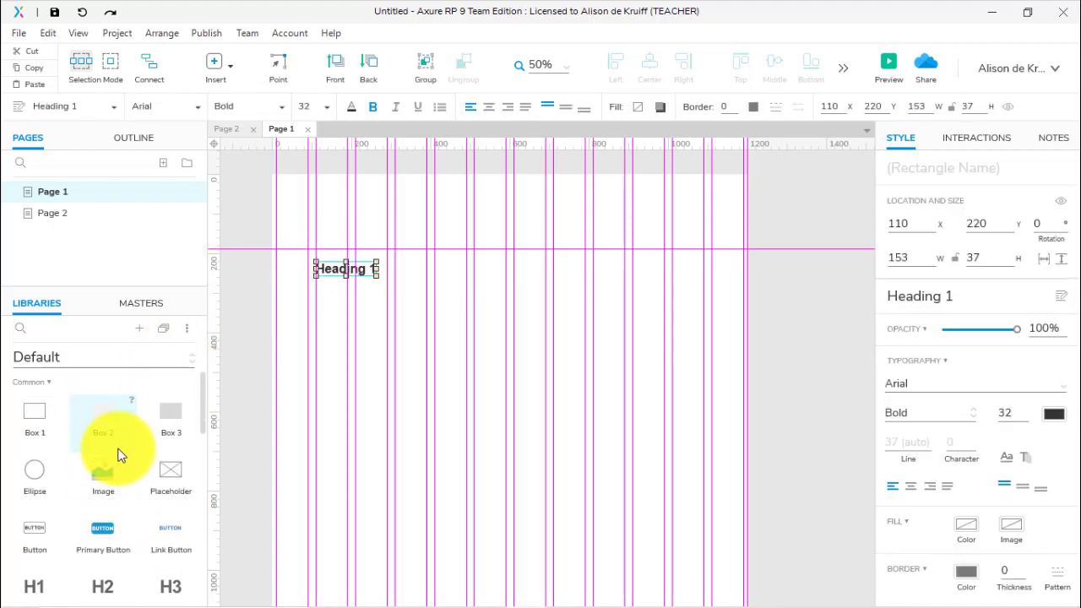
drag(102, 469, 351, 310)
drag(433, 363, 466, 446)
drag(93, 480, 516, 297)
drag(631, 364, 736, 446)
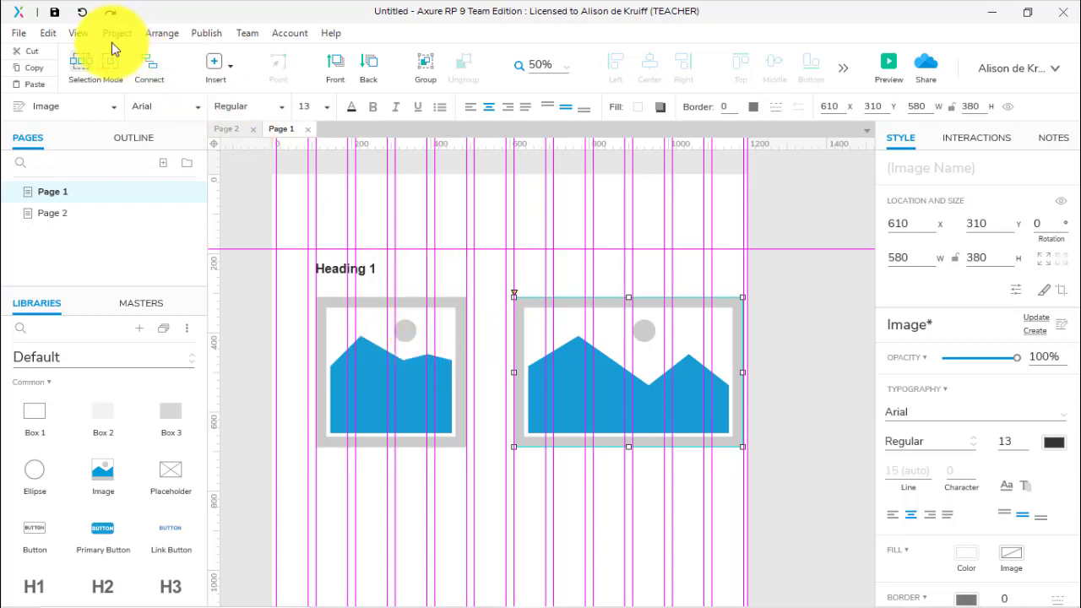
Open the Guides preferences, set guides to render behind widgets, and move the window aside.
click(76, 34)
mouse_move(100, 119)
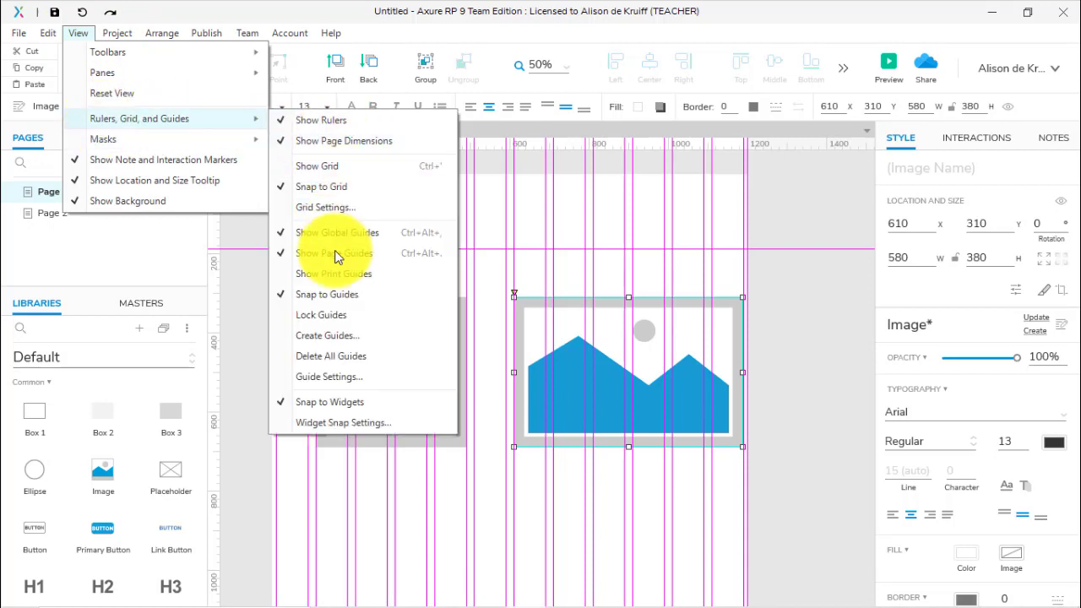
click(355, 382)
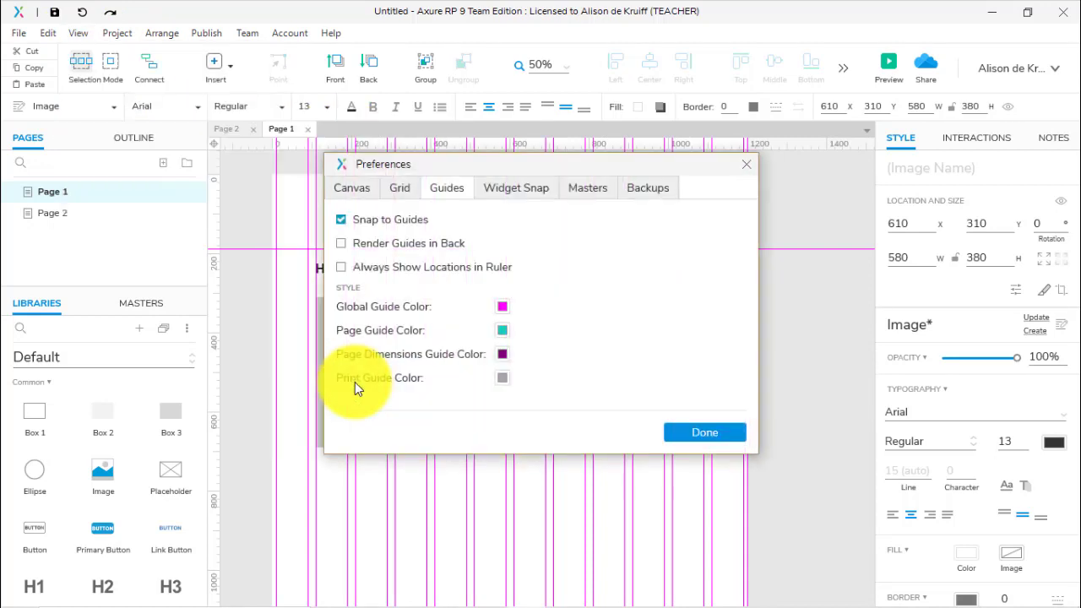
click(342, 244)
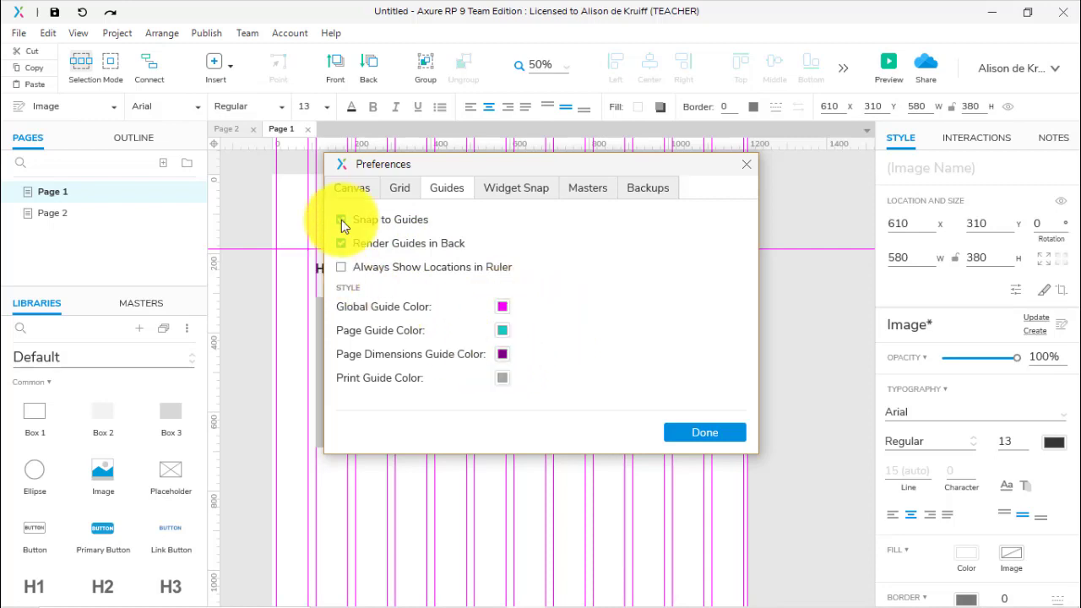
drag(386, 164, 541, 157)
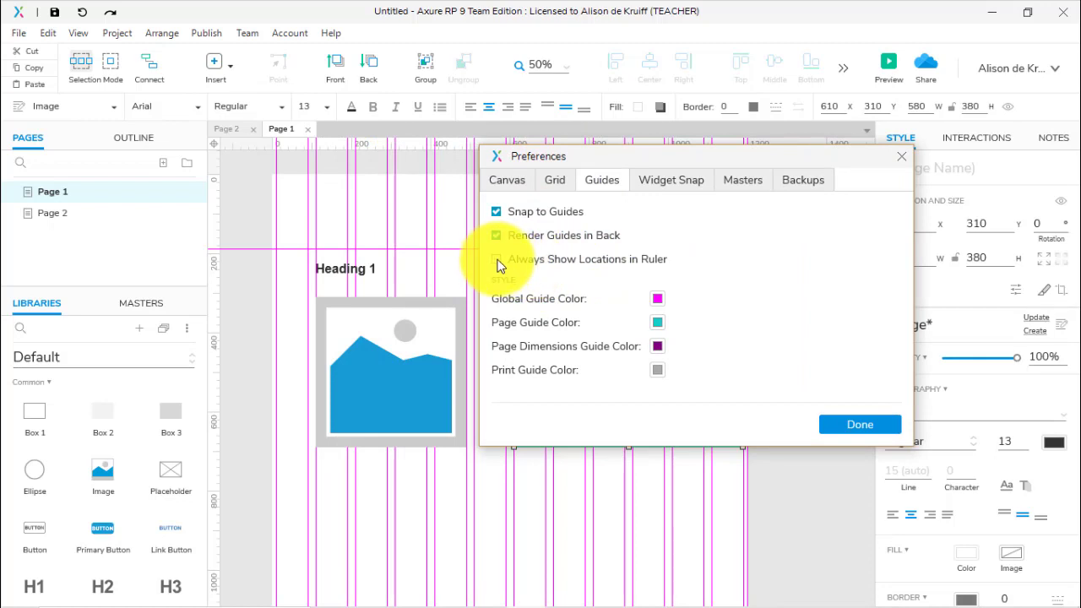
drag(592, 156, 608, 210)
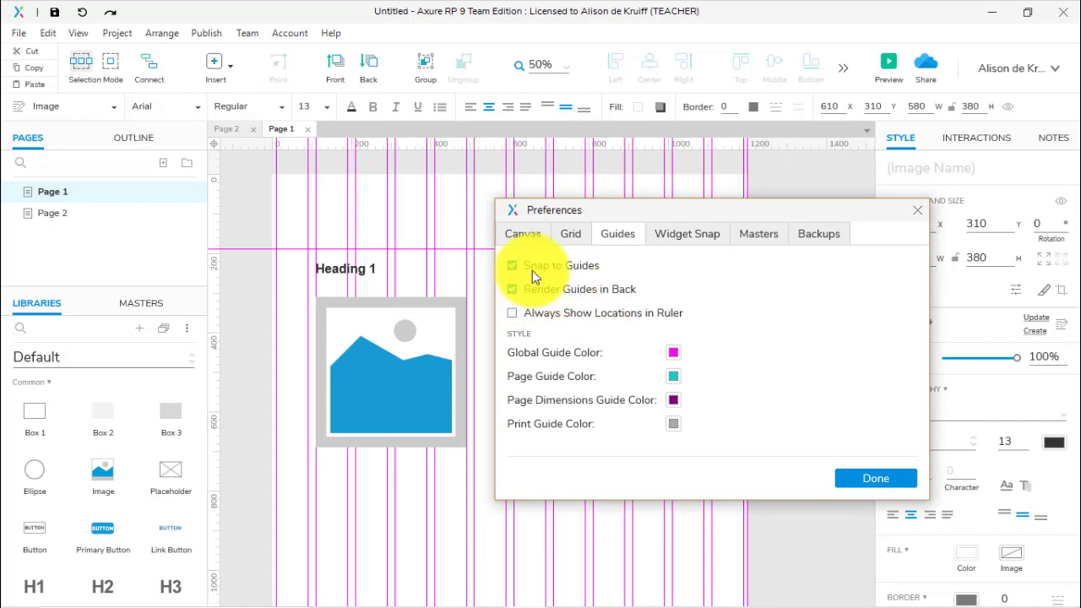
Try the ruler-position and render options, leave guides drawn in front, disable Snap to Guides, and close.
click(513, 313)
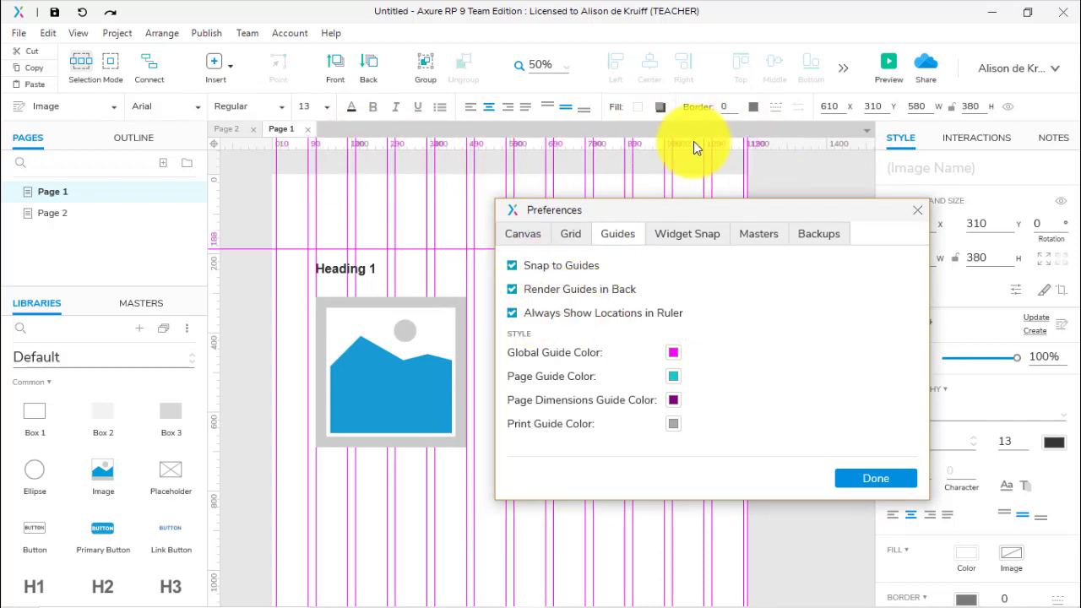
click(513, 313)
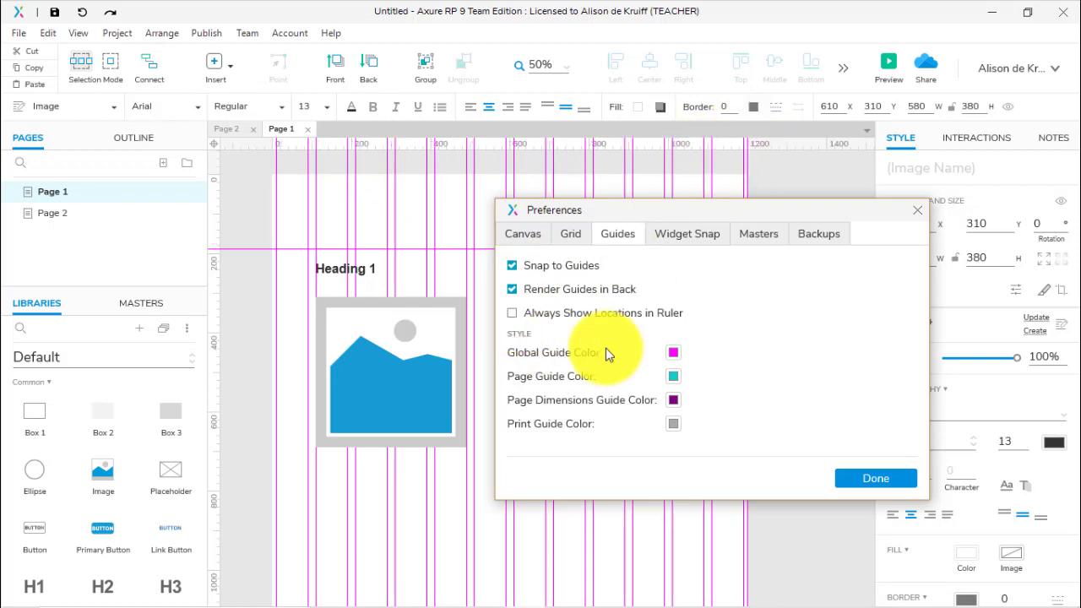
click(513, 291)
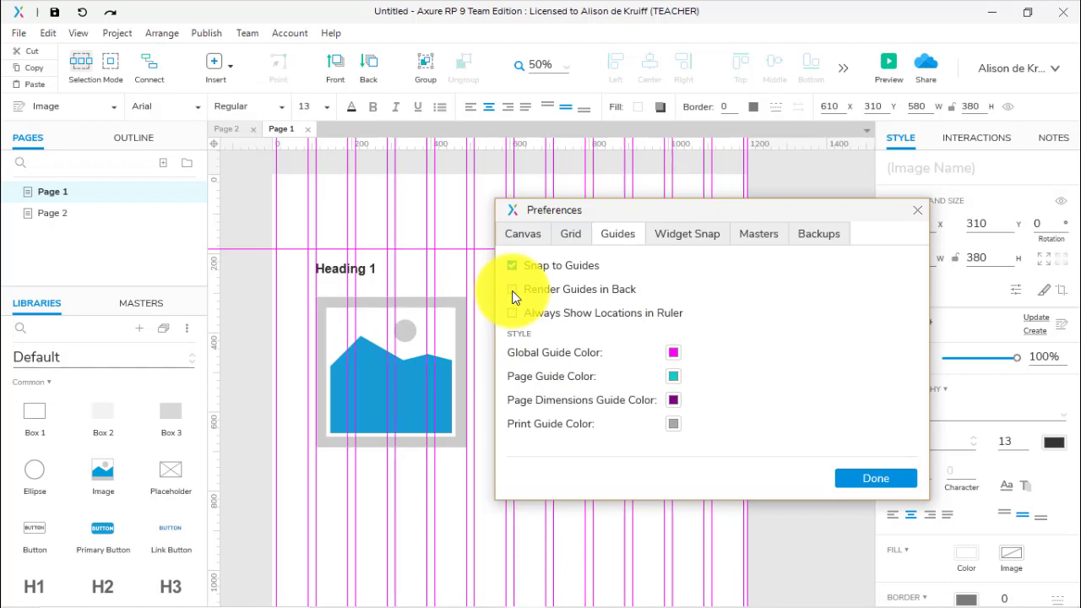
click(512, 291)
click(512, 291)
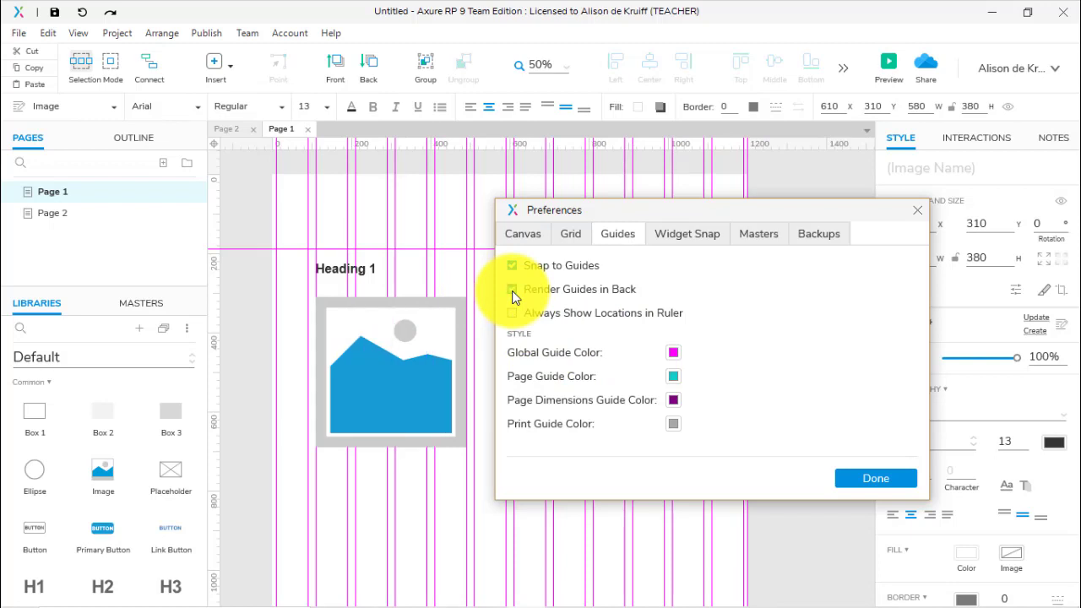
click(513, 291)
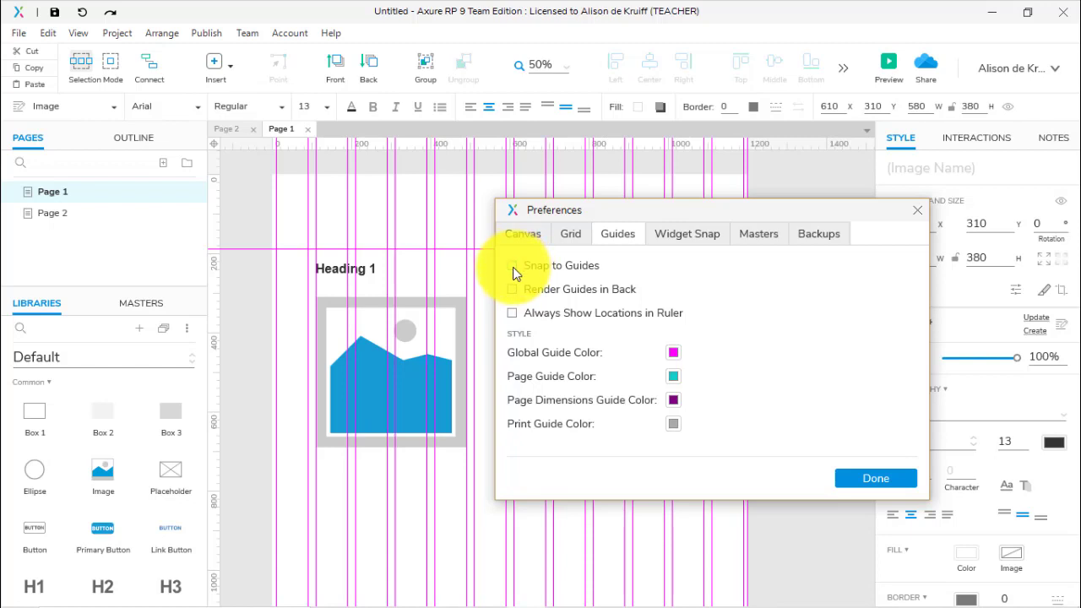
click(513, 267)
click(908, 478)
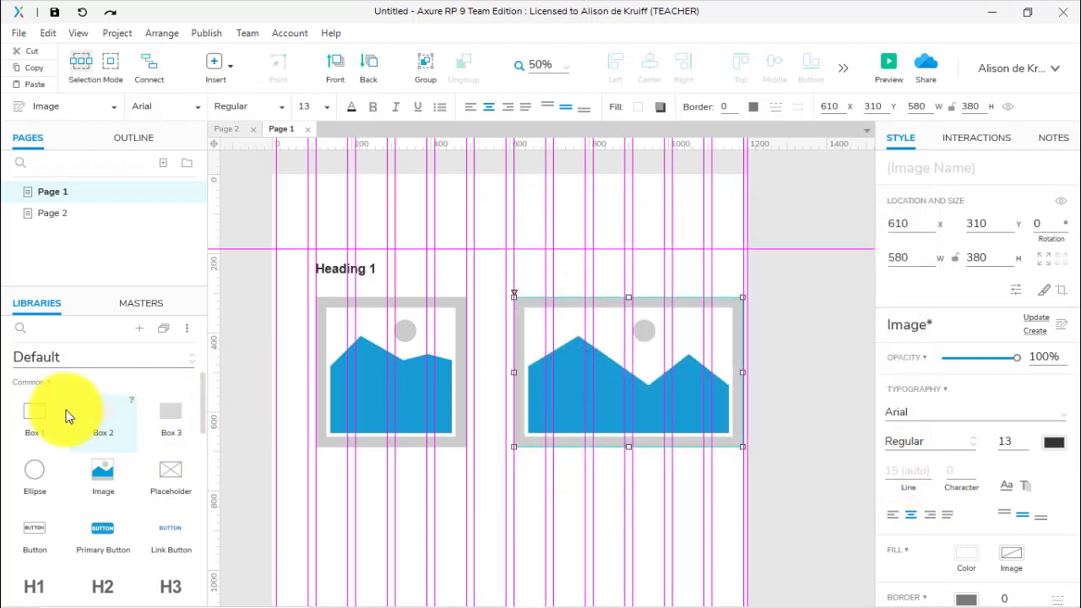
drag(97, 433, 438, 469)
mouse_move(553, 497)
mouse_down()
mouse_move(741, 498)
mouse_move(567, 498)
mouse_up()
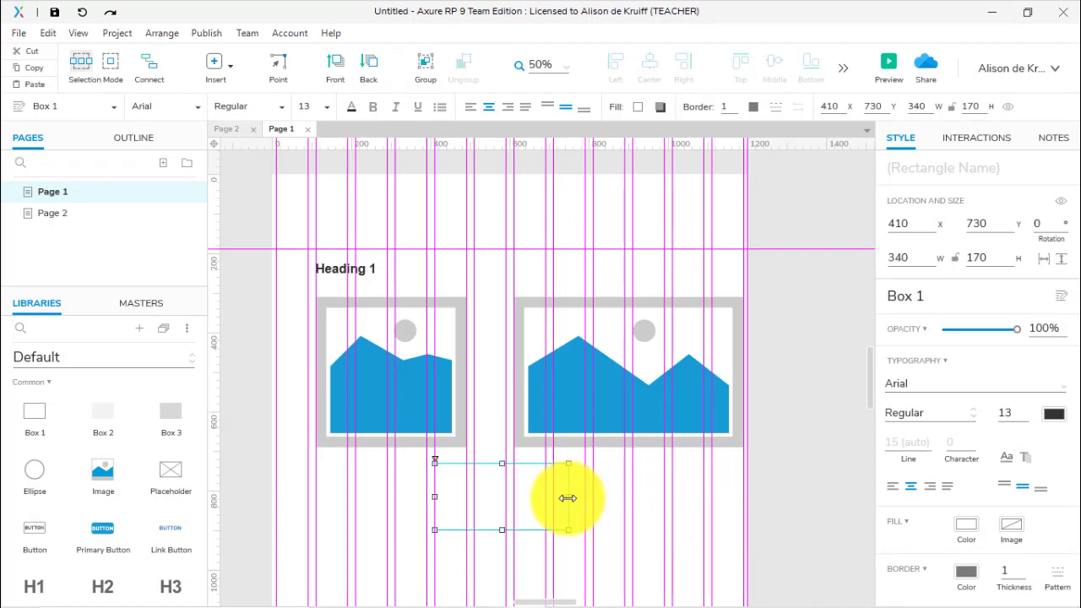
key(Delete)
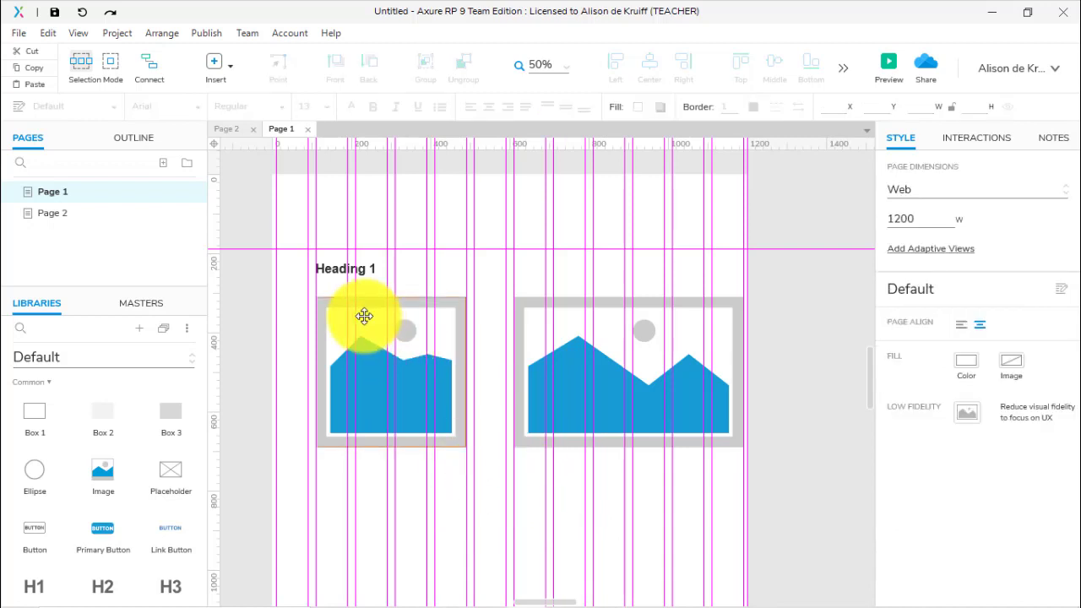
Re-enable Snap to Guides in Guide Settings, review the Widget Snap options, and click Done.
click(77, 37)
mouse_move(118, 126)
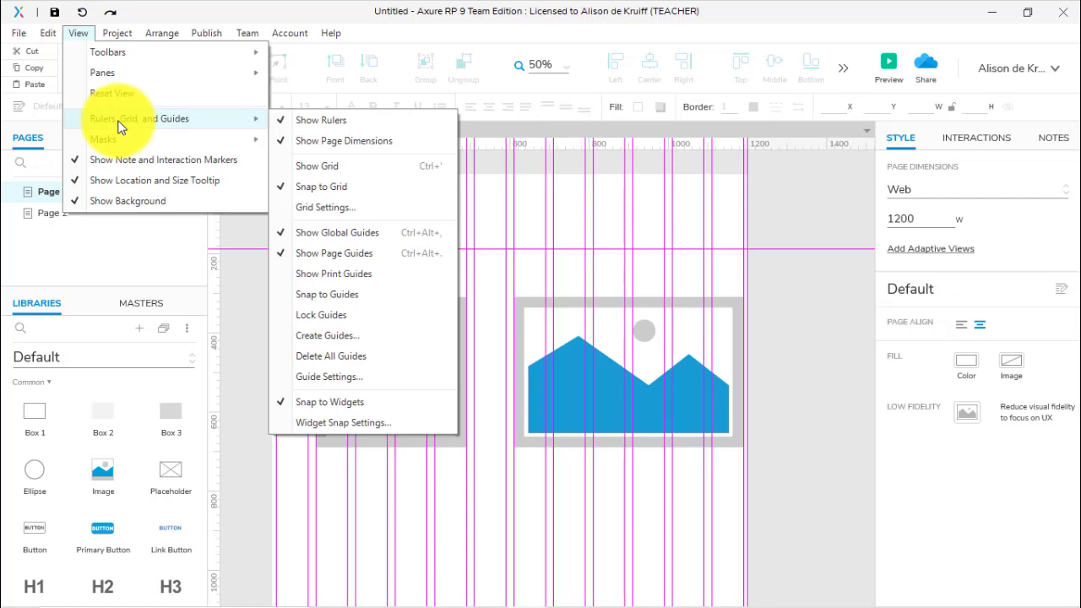
click(339, 363)
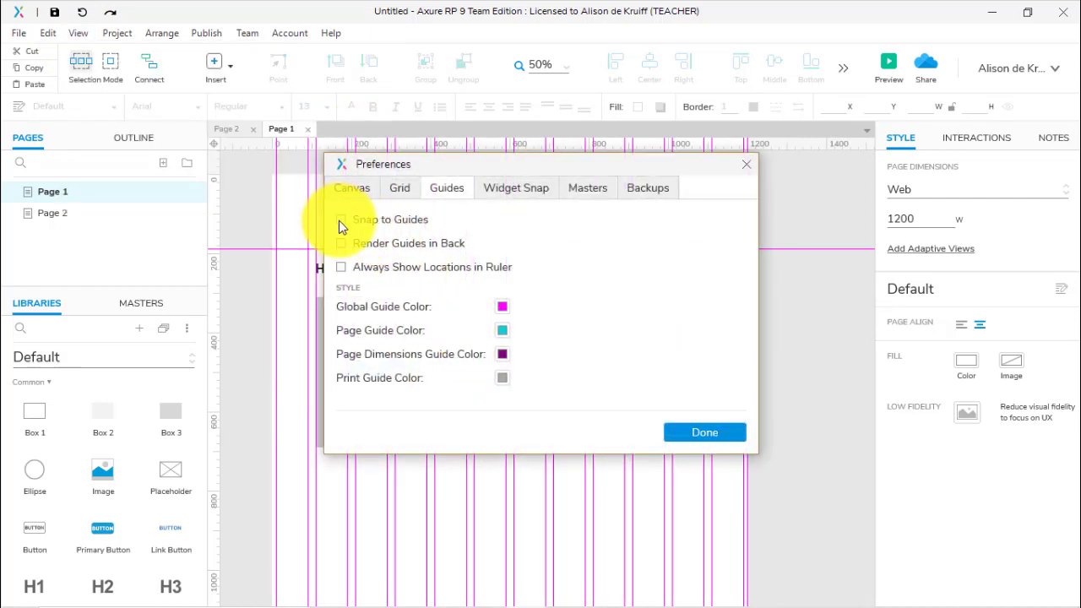
click(340, 220)
click(517, 190)
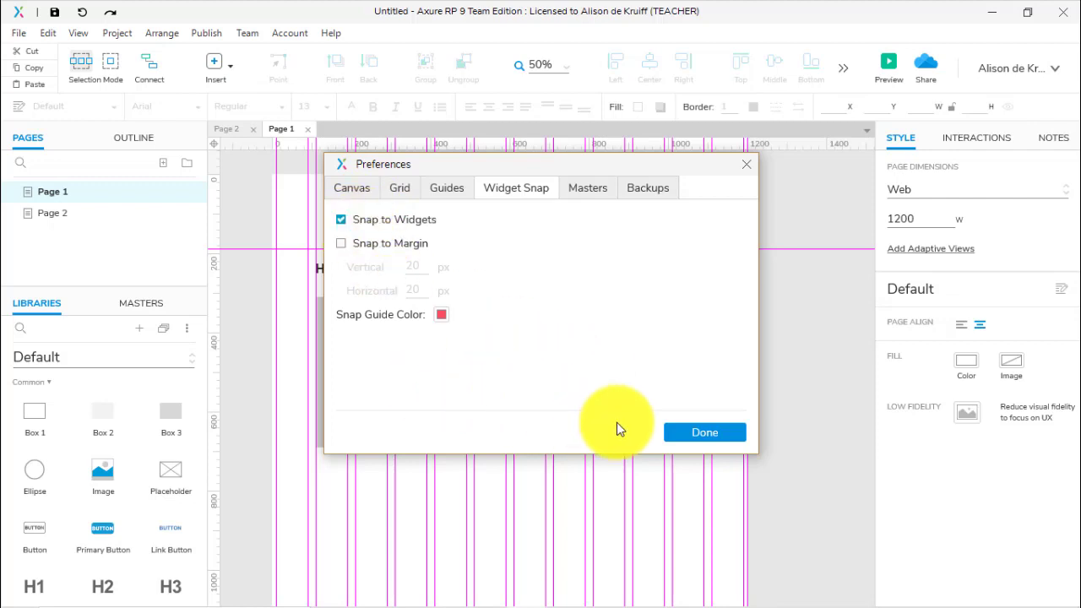
click(446, 194)
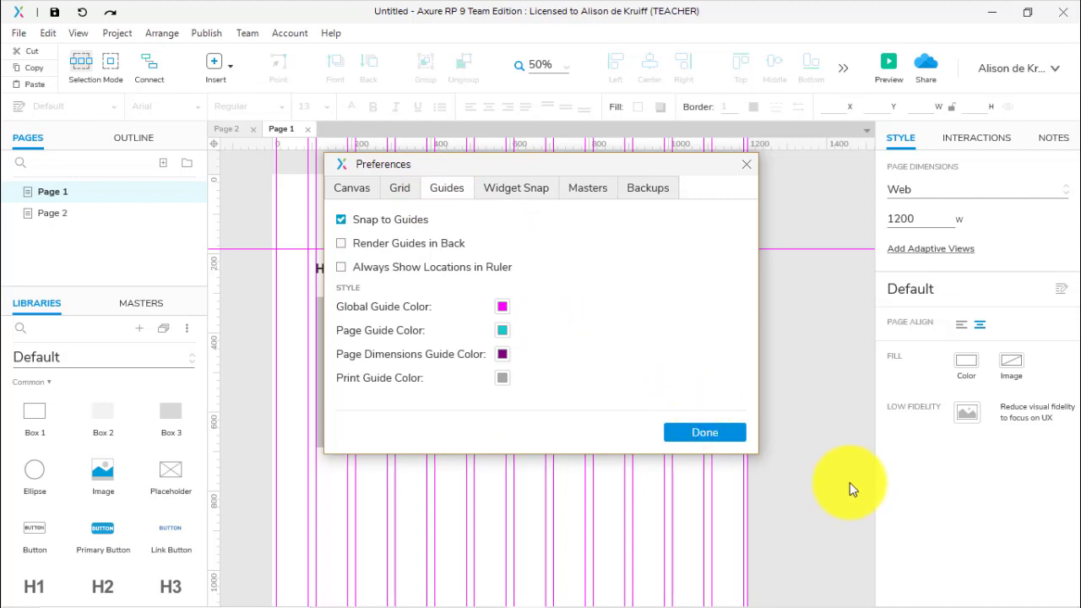
click(707, 432)
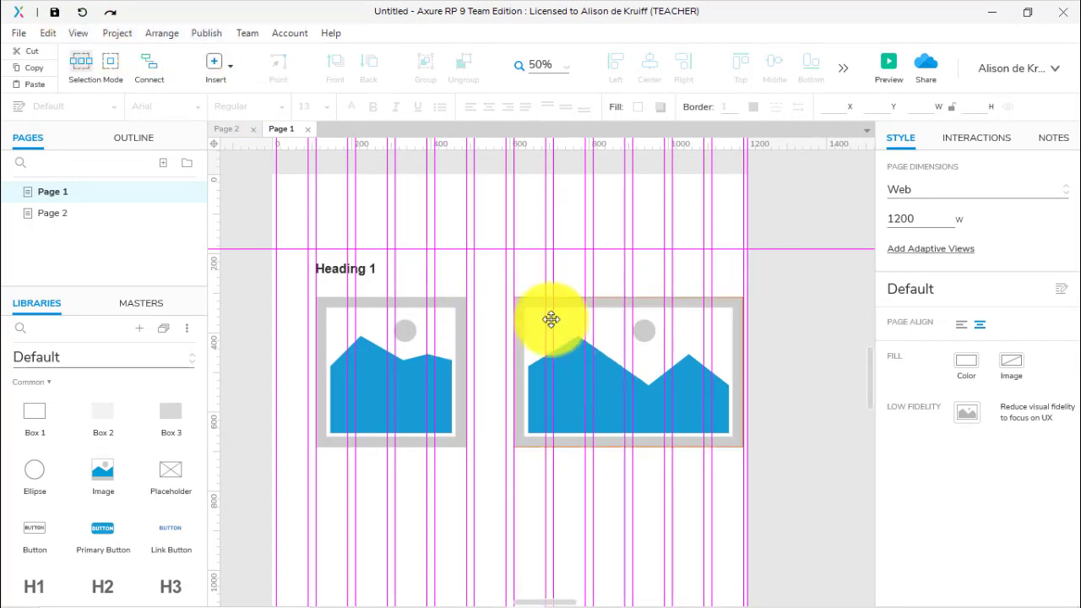
Hide the global column guides and drag a new horizontal page guide near the page top.
click(80, 35)
mouse_move(108, 120)
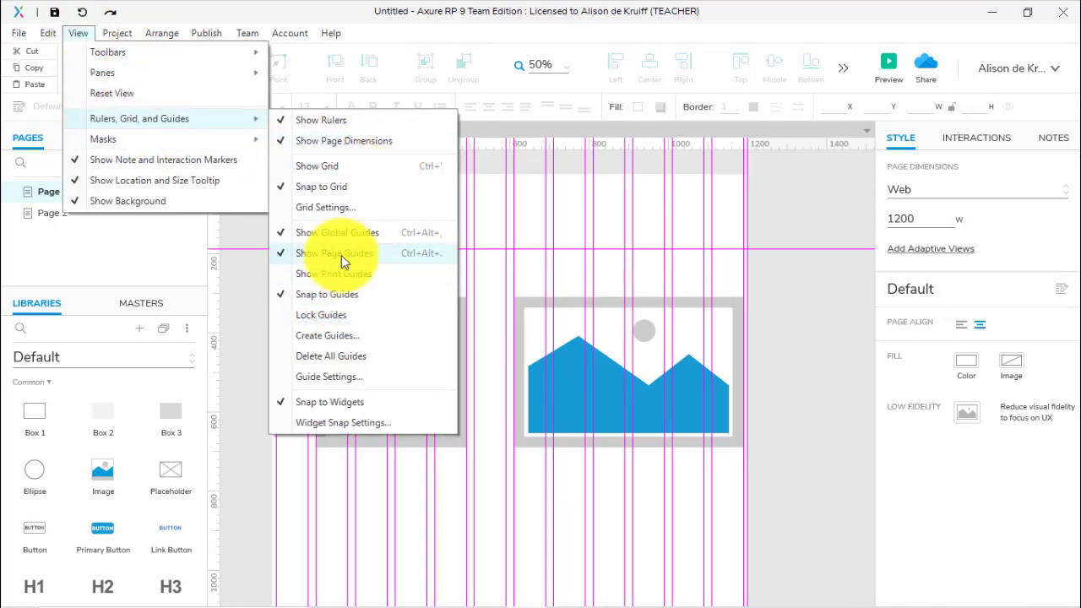
click(280, 234)
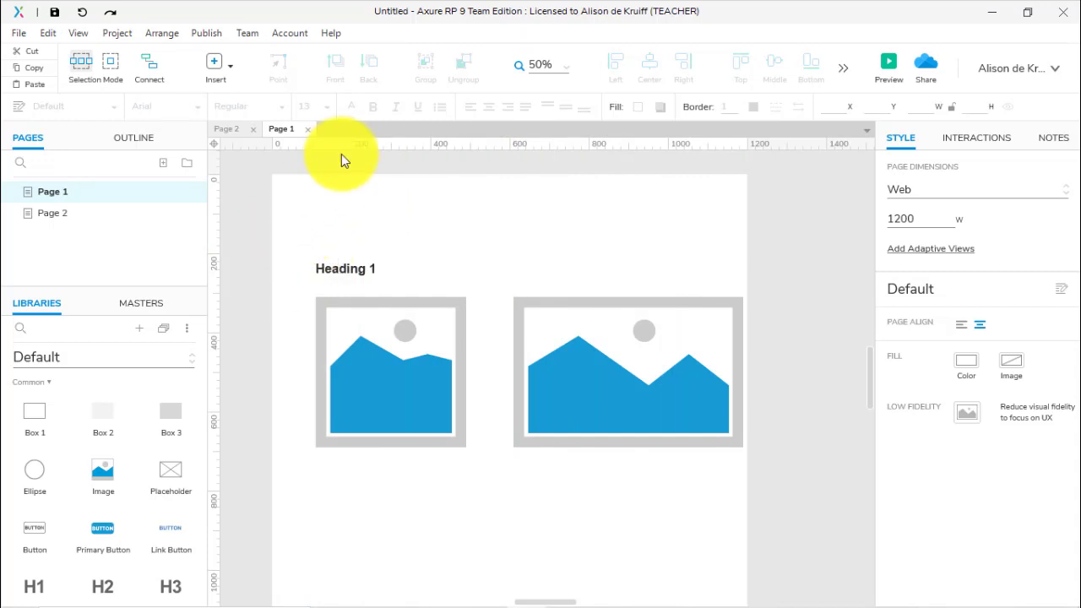
drag(351, 146, 350, 213)
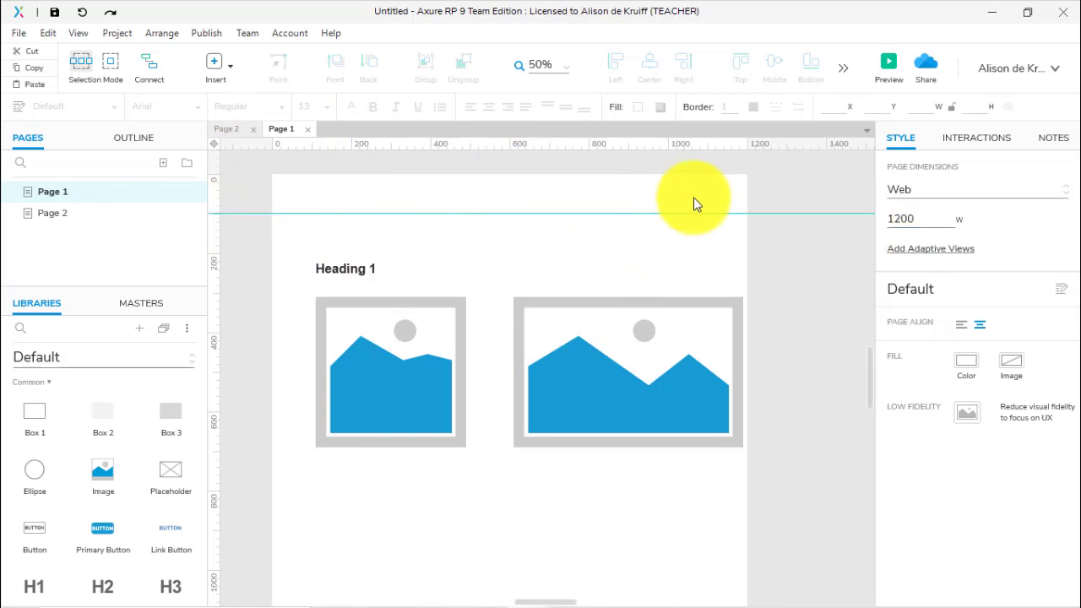
Turn off Show Page Guides so no guide lines remain on Page 1.
click(87, 30)
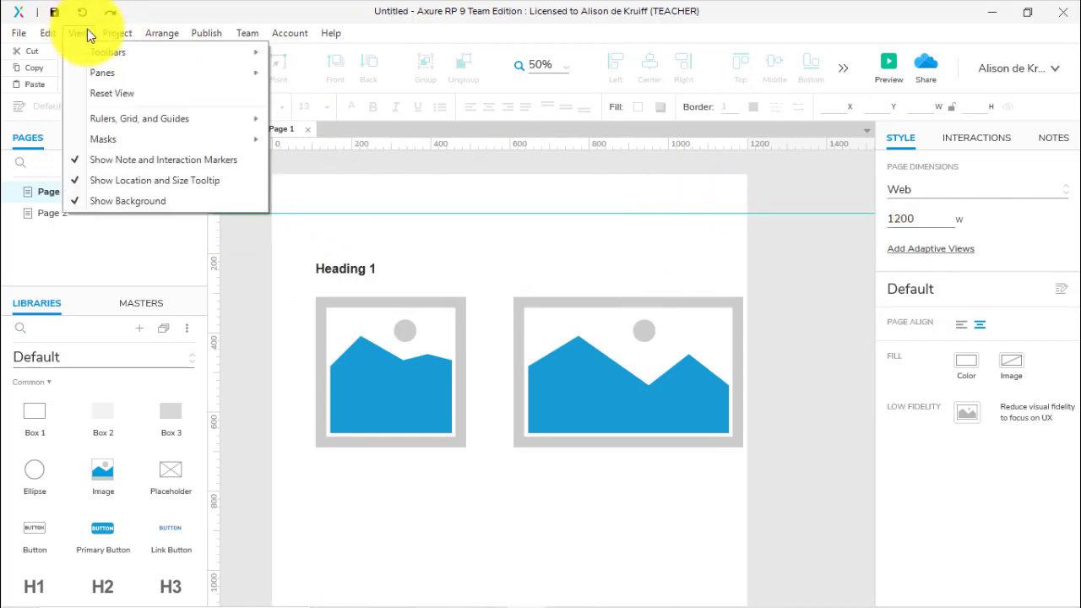
mouse_move(96, 118)
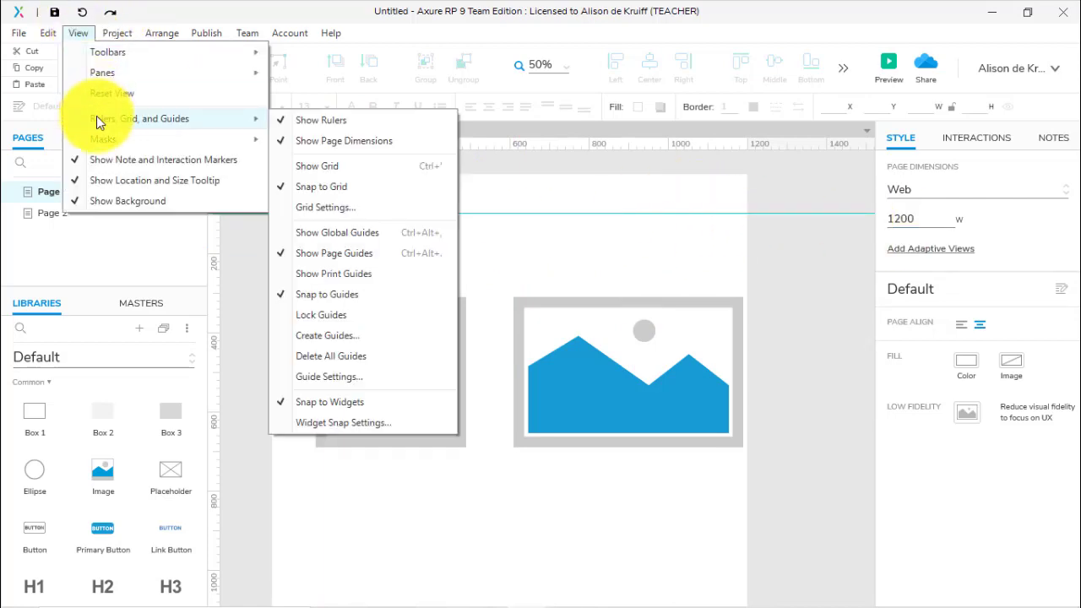
click(281, 257)
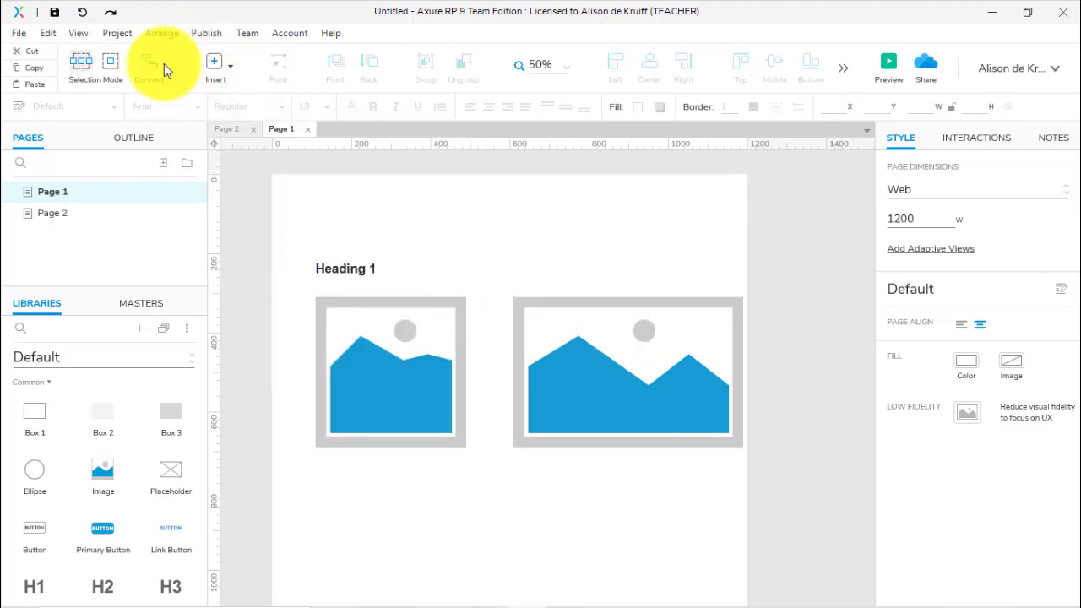
click(114, 35)
mouse_move(79, 34)
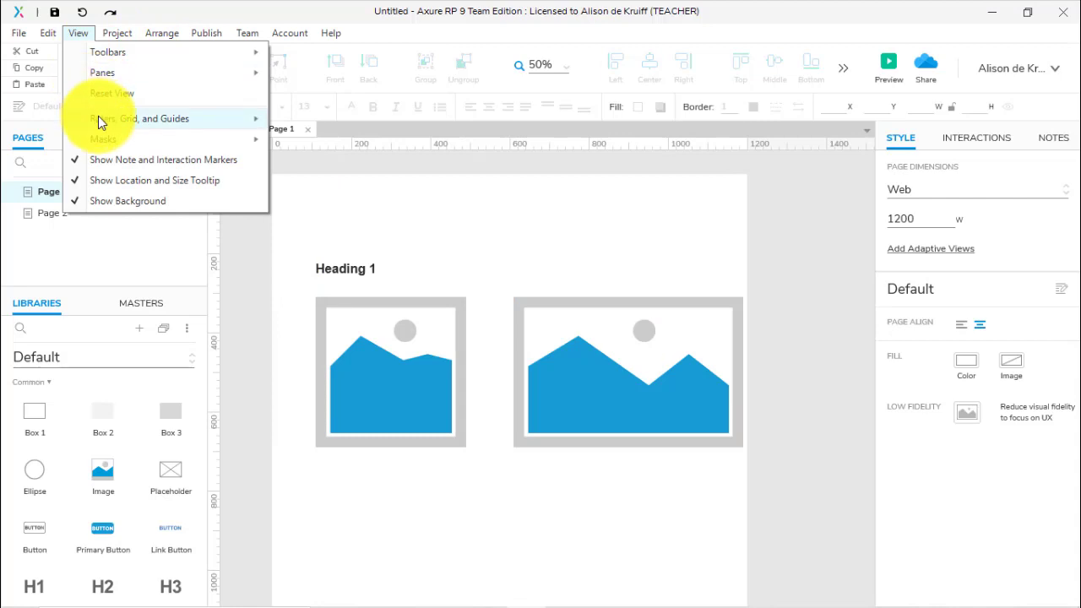
mouse_move(98, 118)
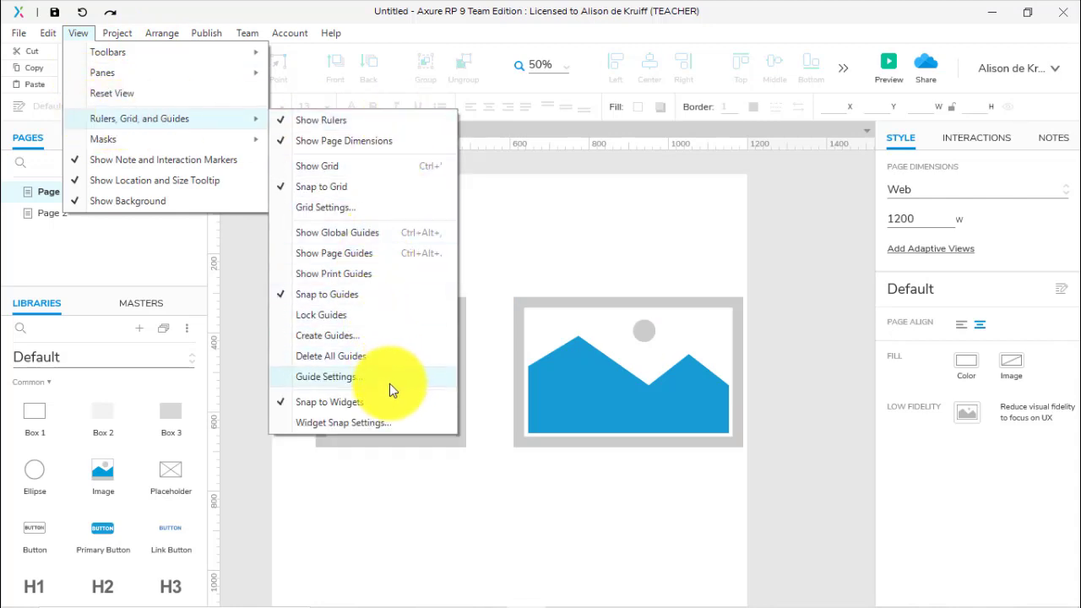
click(619, 234)
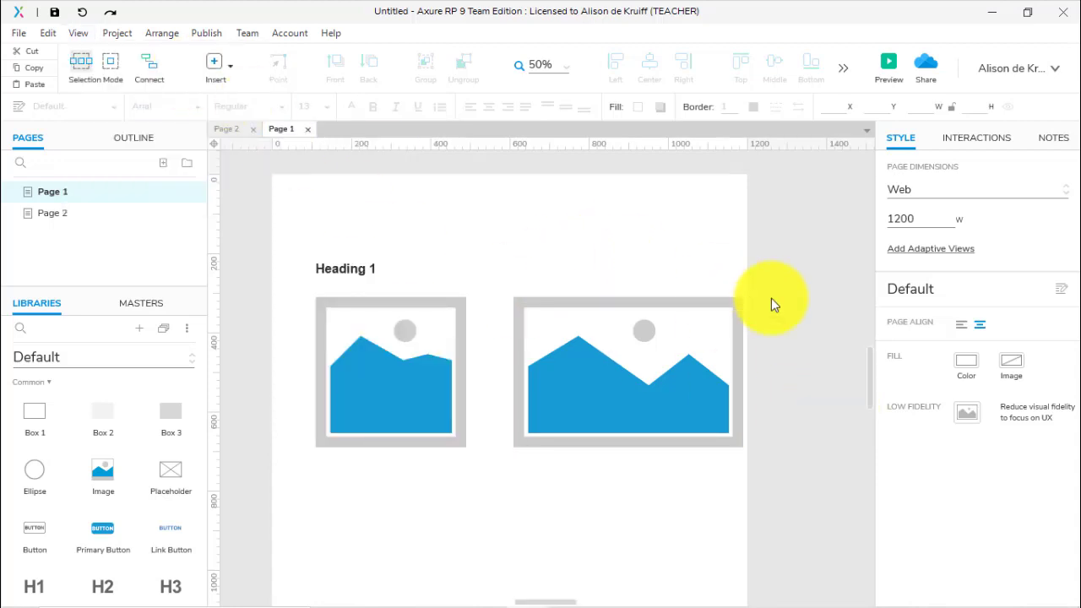
scroll(583, 253, down, 2)
scroll(579, 242, up, 2)
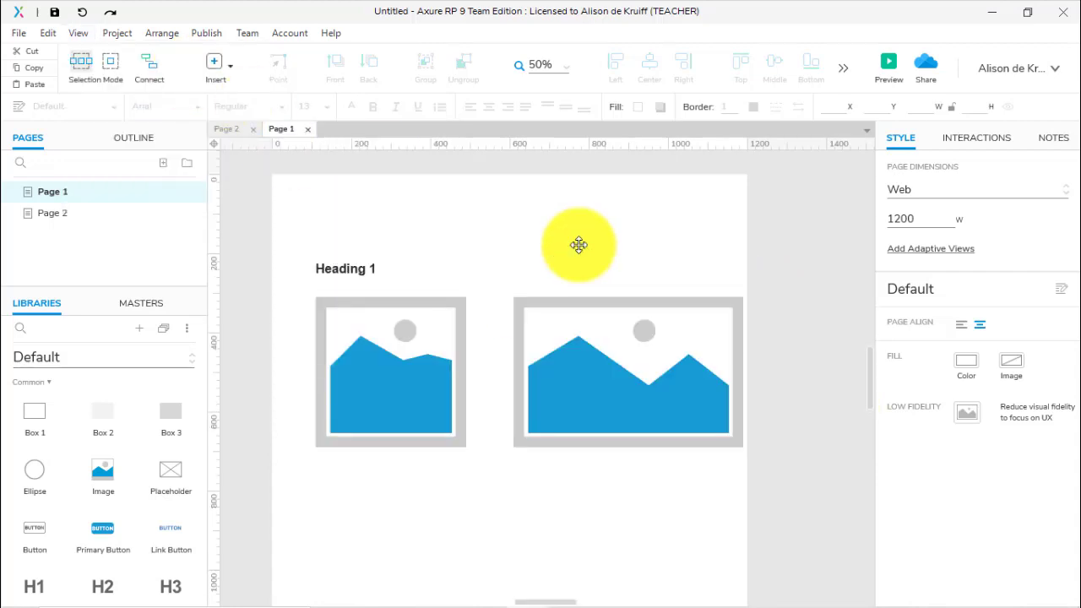